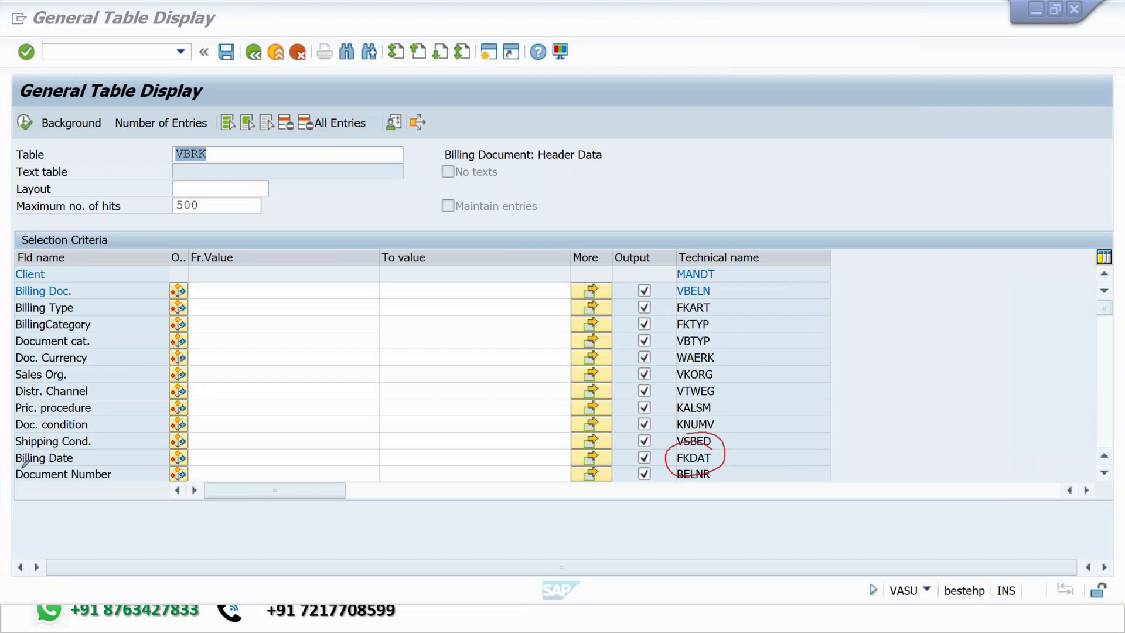
pyautogui.moveTo(717, 455); pyautogui.dragTo(763, 423)
pyautogui.moveTo(748, 428); pyautogui.dragTo(749, 467)
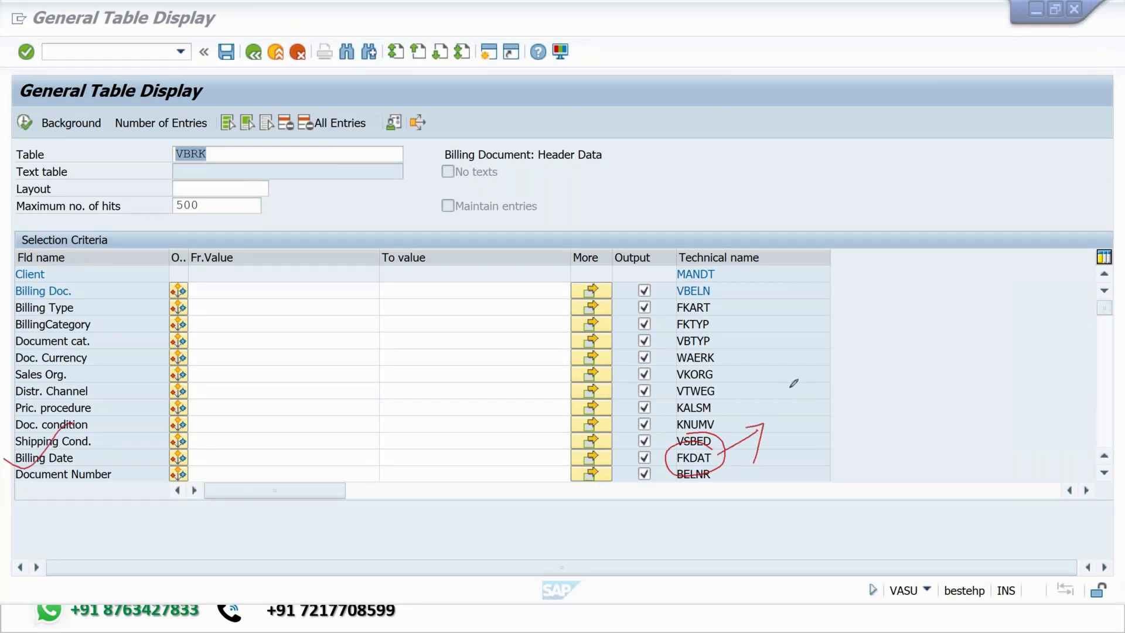
pyautogui.moveTo(785, 385)
pyautogui.mouseDown()
pyautogui.moveTo(801, 378)
pyautogui.moveTo(829, 393)
pyautogui.mouseUp()
pyautogui.moveTo(831, 356)
pyautogui.mouseDown()
pyautogui.moveTo(843, 375)
pyautogui.moveTo(874, 370)
pyautogui.mouseUp()
pyautogui.moveTo(793, 400); pyautogui.dragTo(861, 350)
pyautogui.moveTo(820, 439)
pyautogui.mouseDown()
pyautogui.moveTo(908, 387)
pyautogui.moveTo(938, 402)
pyautogui.moveTo(961, 367)
pyautogui.moveTo(977, 378)
pyautogui.moveTo(1054, 322)
pyautogui.moveTo(1065, 293)
pyautogui.moveTo(1050, 313)
pyautogui.mouseUp()
pyautogui.moveTo(832, 492); pyautogui.dragTo(1086, 335)
pyautogui.moveTo(1078, 293); pyautogui.dragTo(1082, 321)
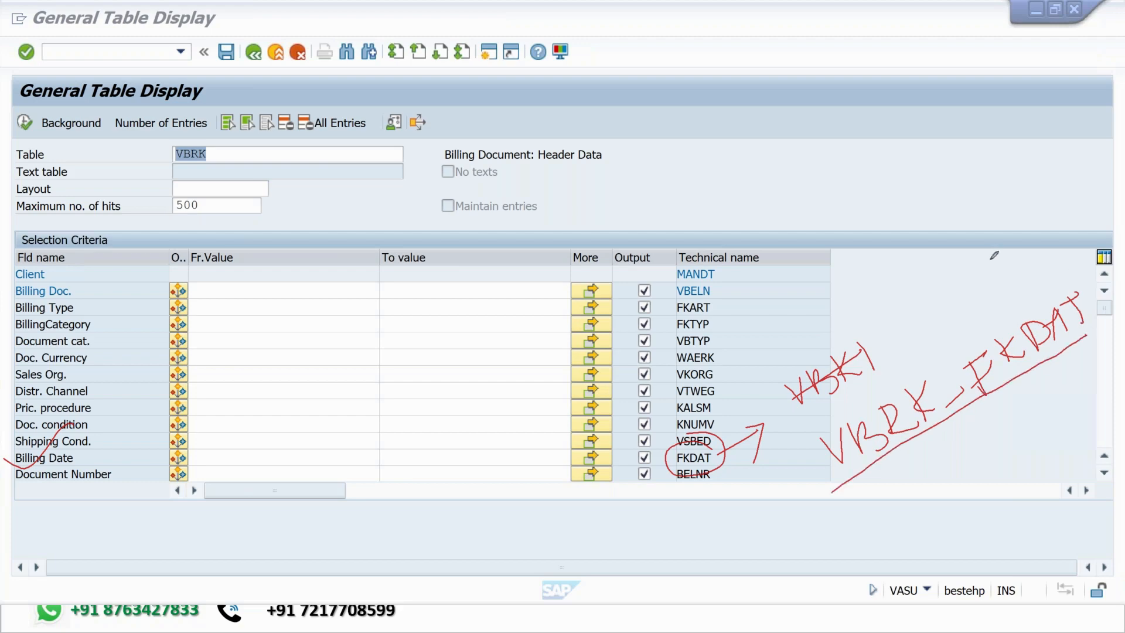
pyautogui.click(988, 364)
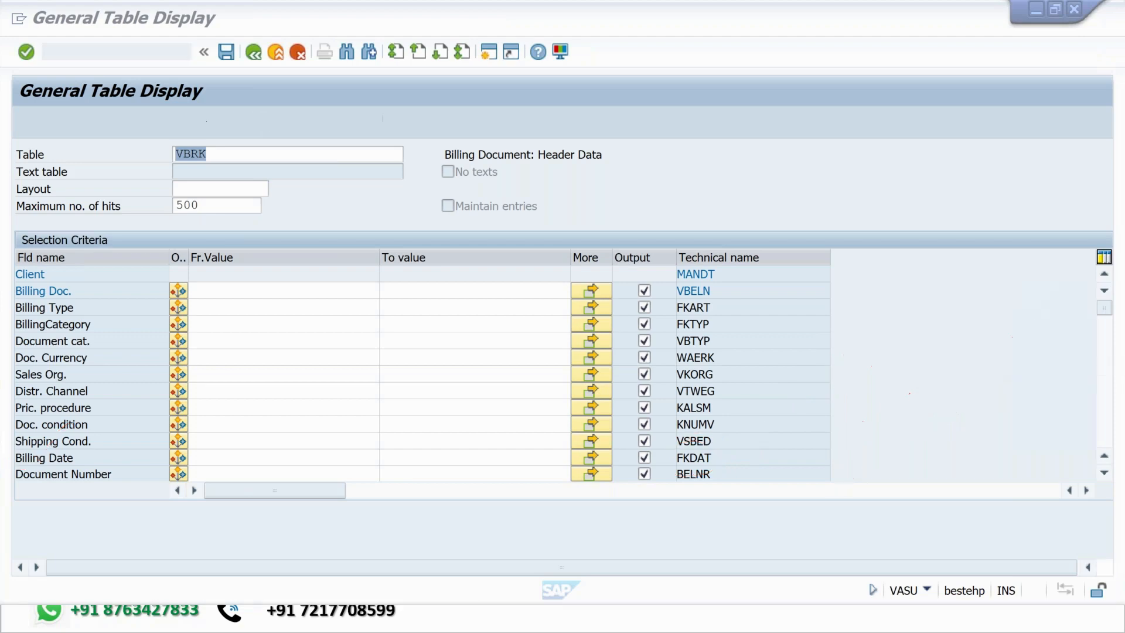
pyautogui.rightClick(996, 368)
pyautogui.click(1001, 371)
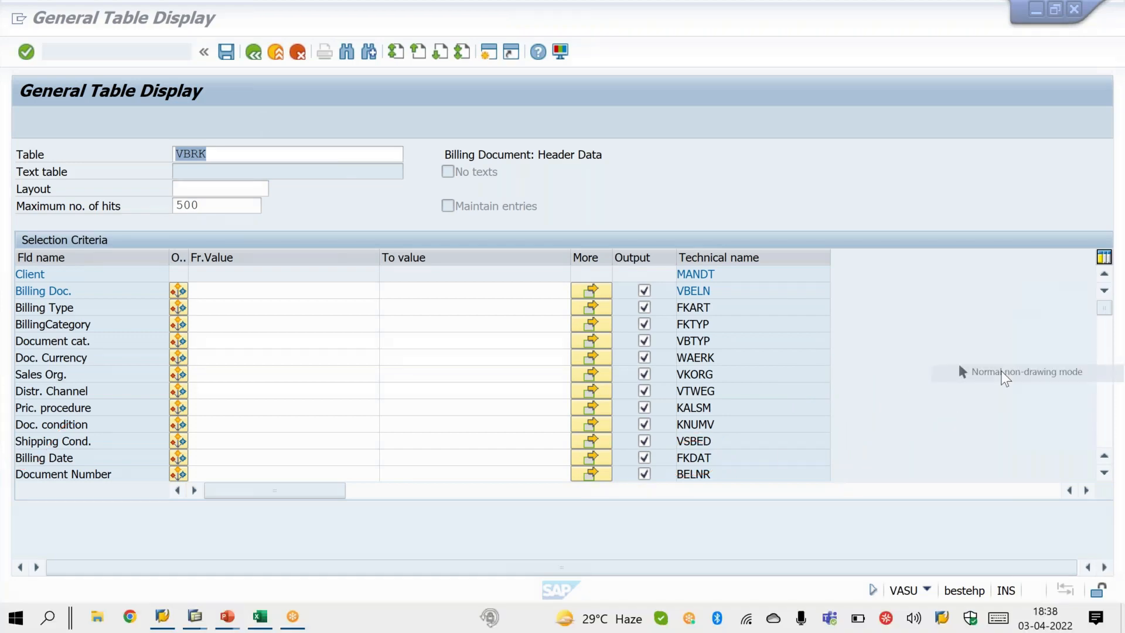
# Step: Open the data element behind the Billing Date field FKDAT and examine its data type and length
pyautogui.doubleClick(701, 458)
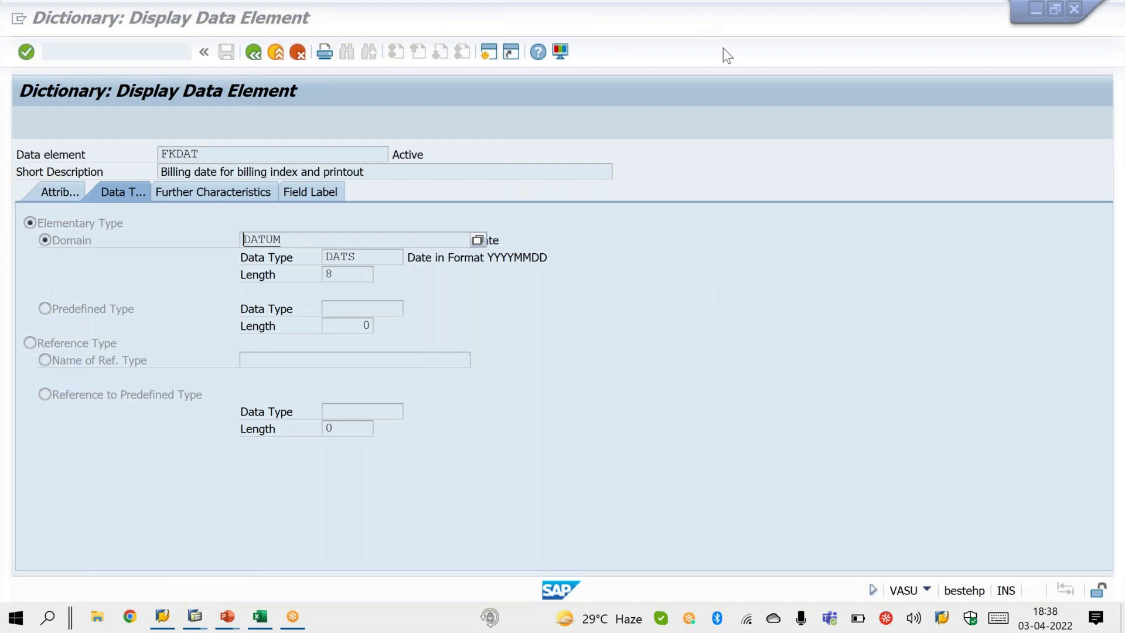
pyautogui.click(722, 48)
pyautogui.moveTo(348, 248); pyautogui.dragTo(231, 313)
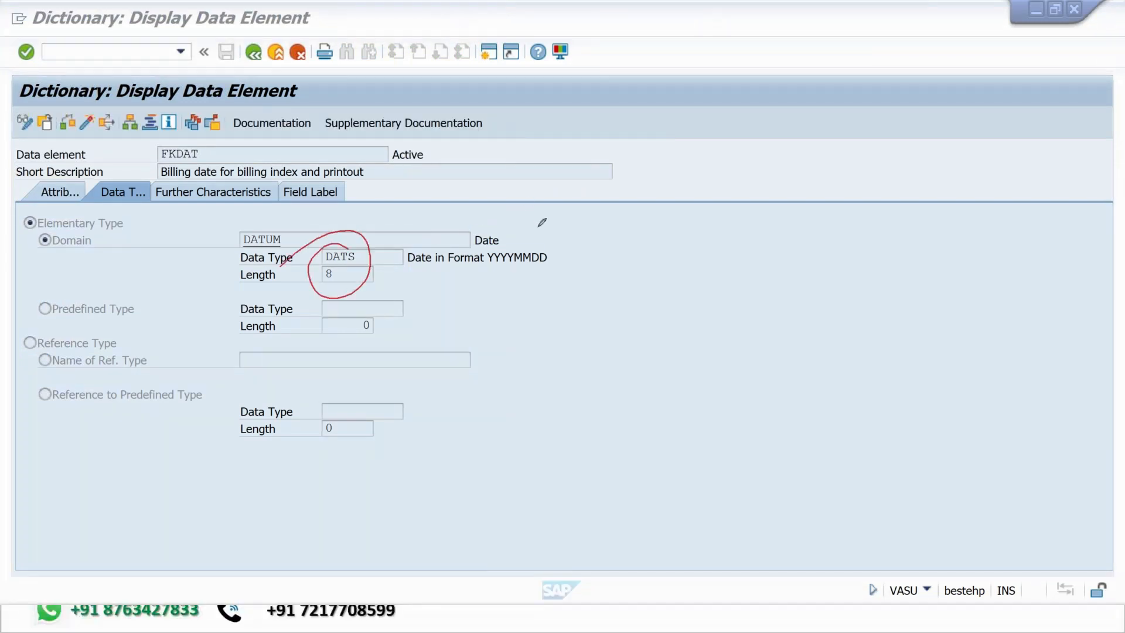
pyautogui.click(588, 337)
pyautogui.press('F3')
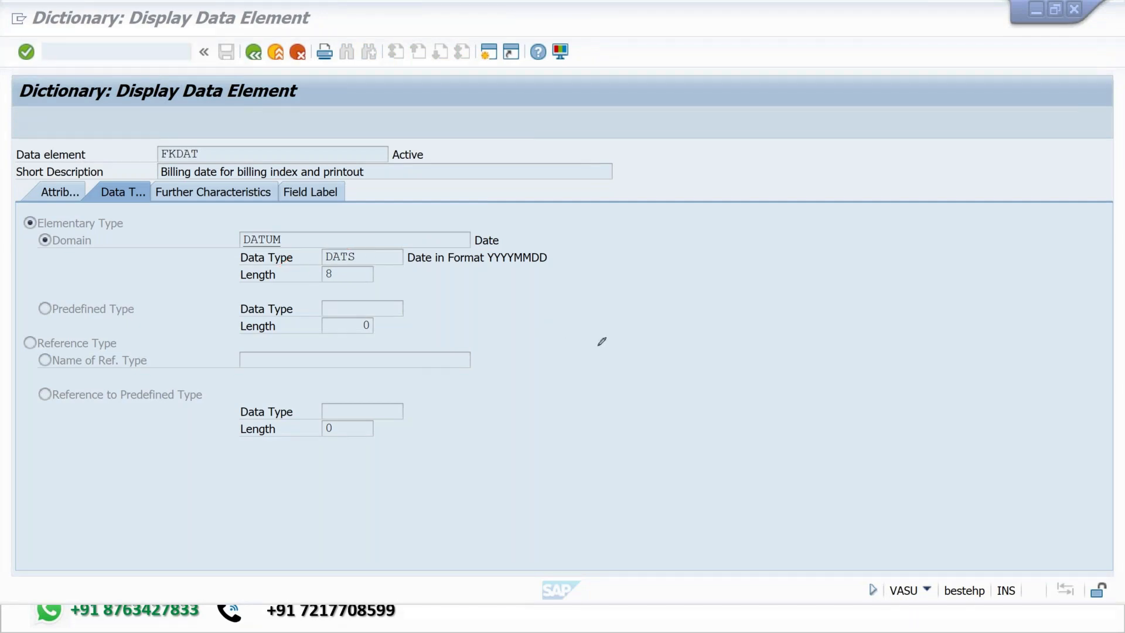
pyautogui.rightClick(598, 345)
pyautogui.click(632, 349)
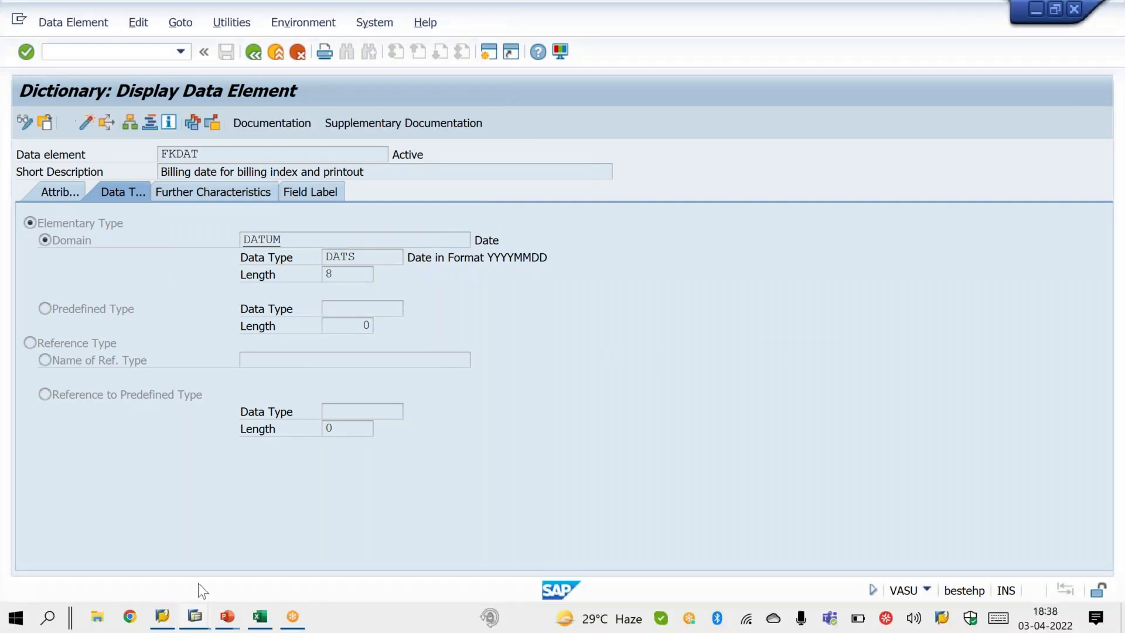
# Step: Open the system status information and select the system date
pyautogui.click(373, 26)
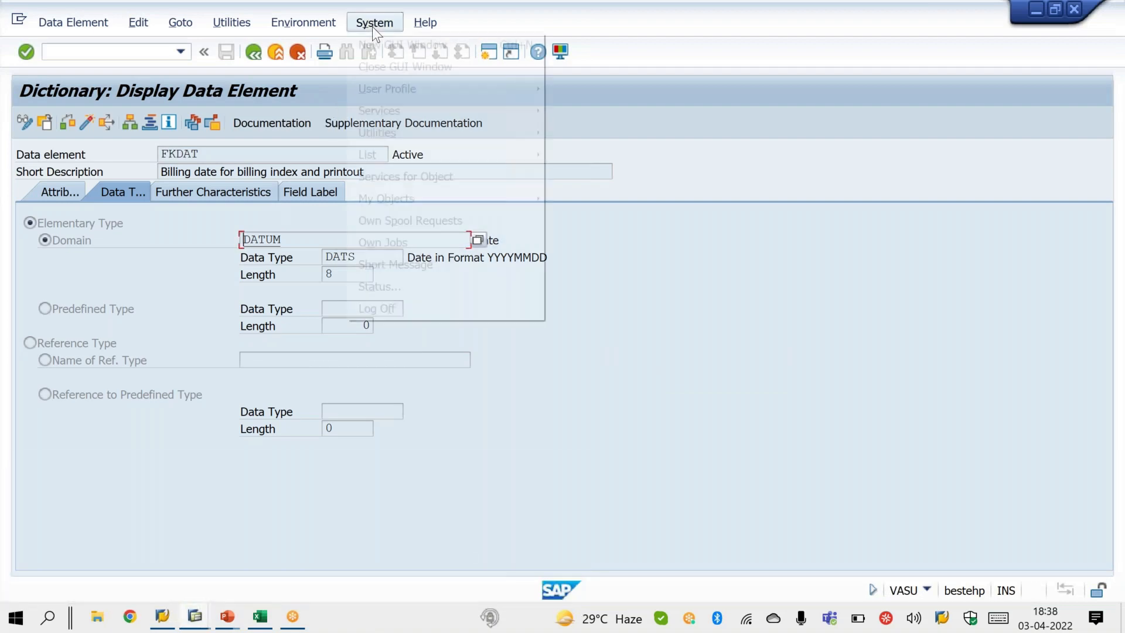
pyautogui.click(406, 287)
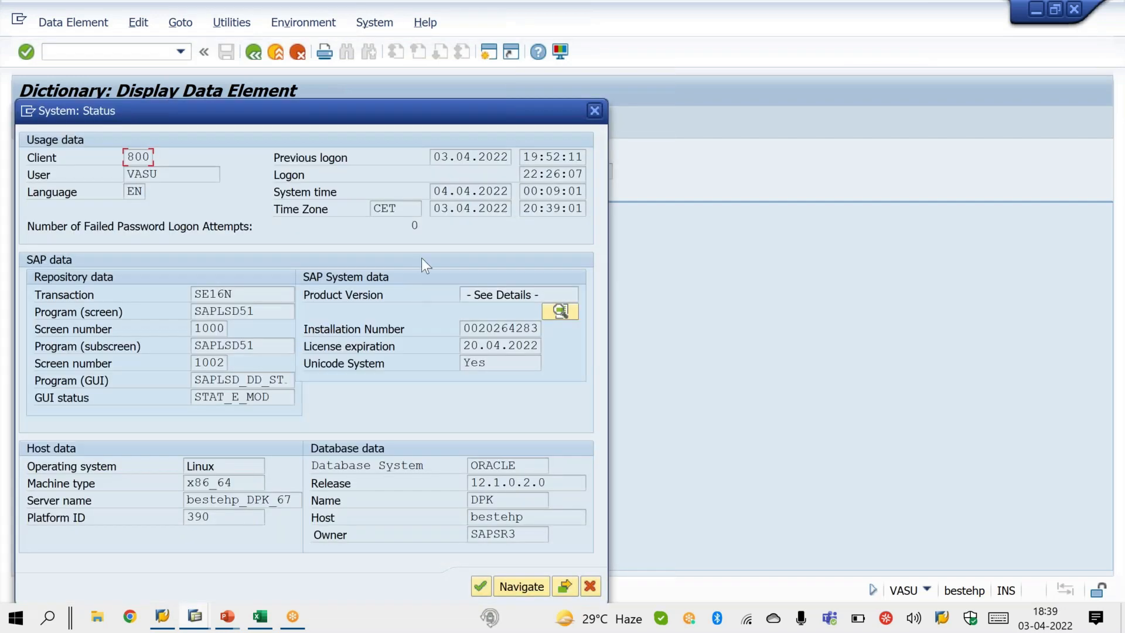
pyautogui.click(448, 192)
pyautogui.moveTo(434, 192); pyautogui.dragTo(511, 192)
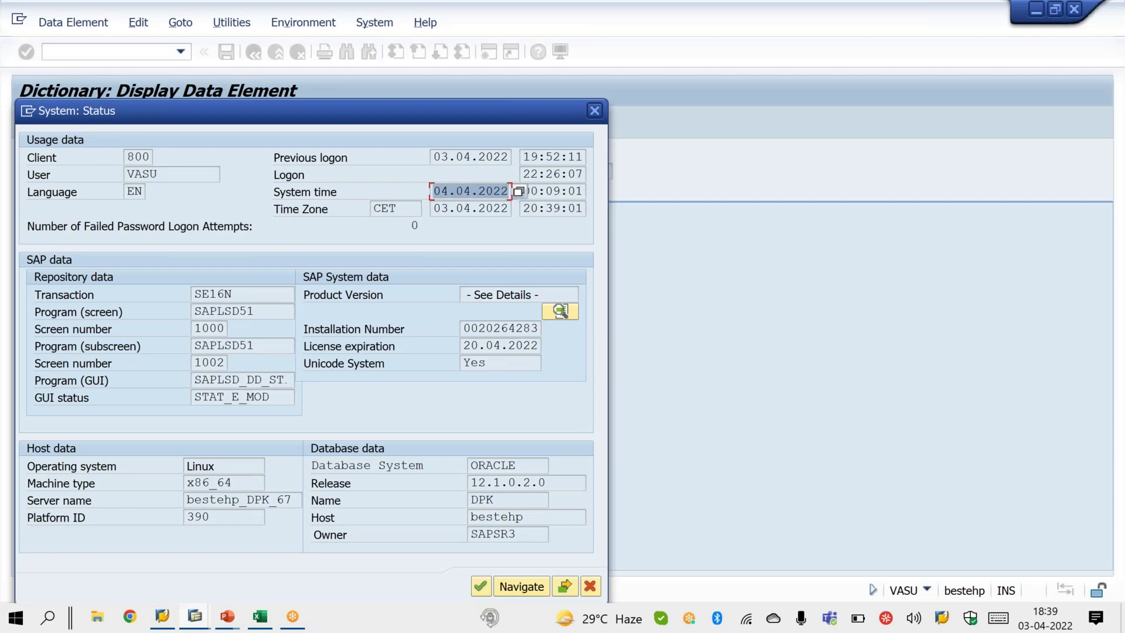
pyautogui.moveTo(434, 192); pyautogui.dragTo(510, 193)
# Step: Display the technical information of the system date field and examine its data element, table name and field name
pyautogui.press('Escape')
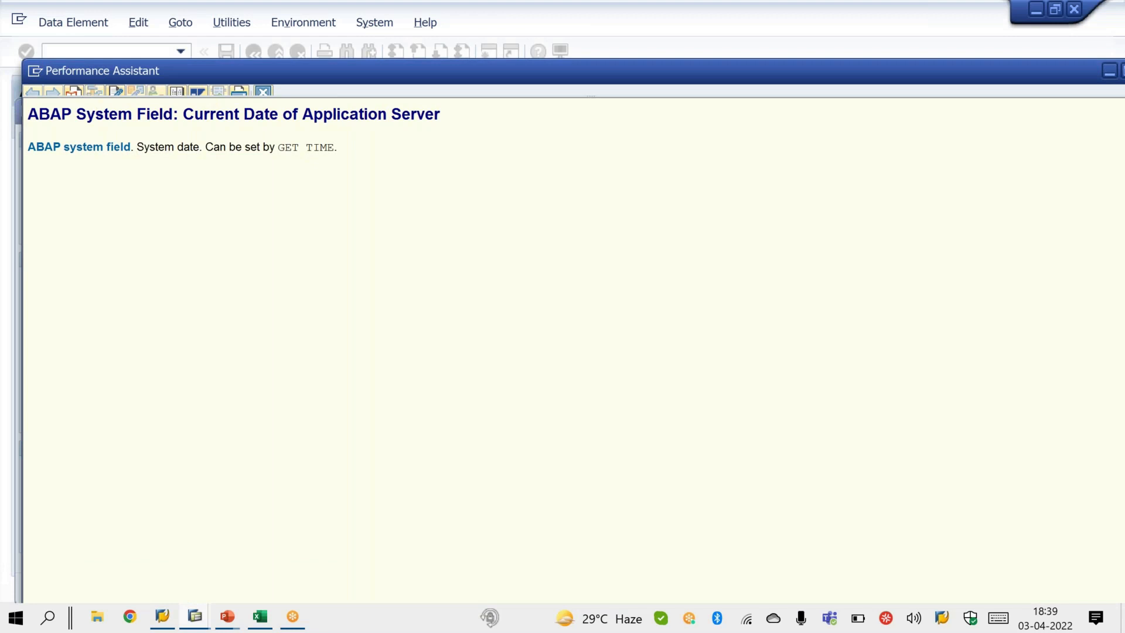
pyautogui.press('Escape')
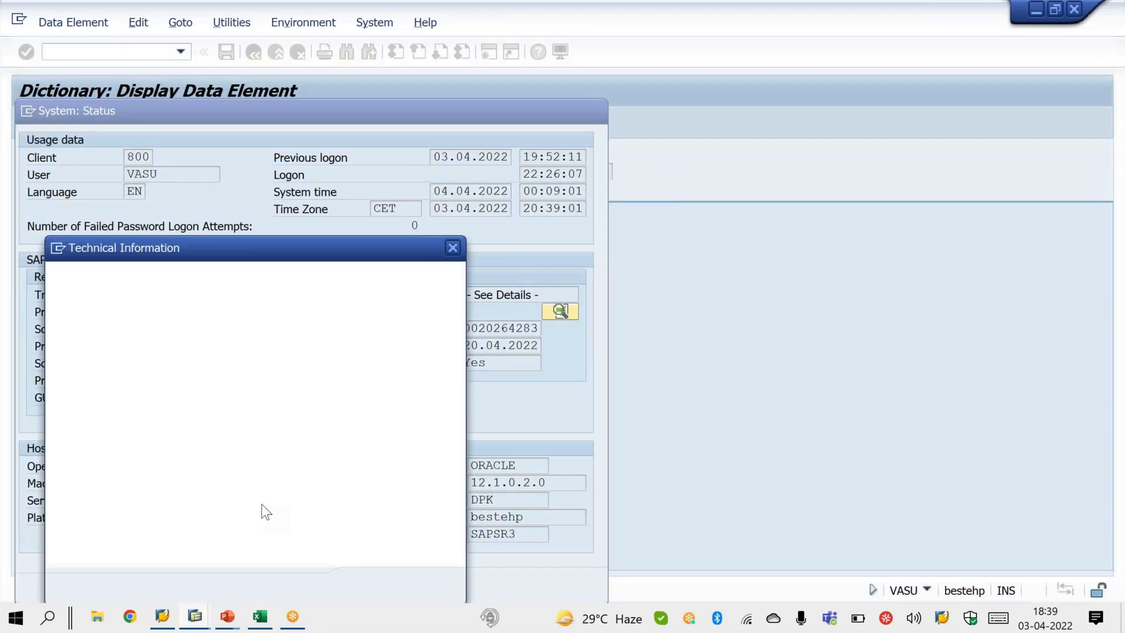
pyautogui.click(252, 483)
pyautogui.doubleClick(252, 482)
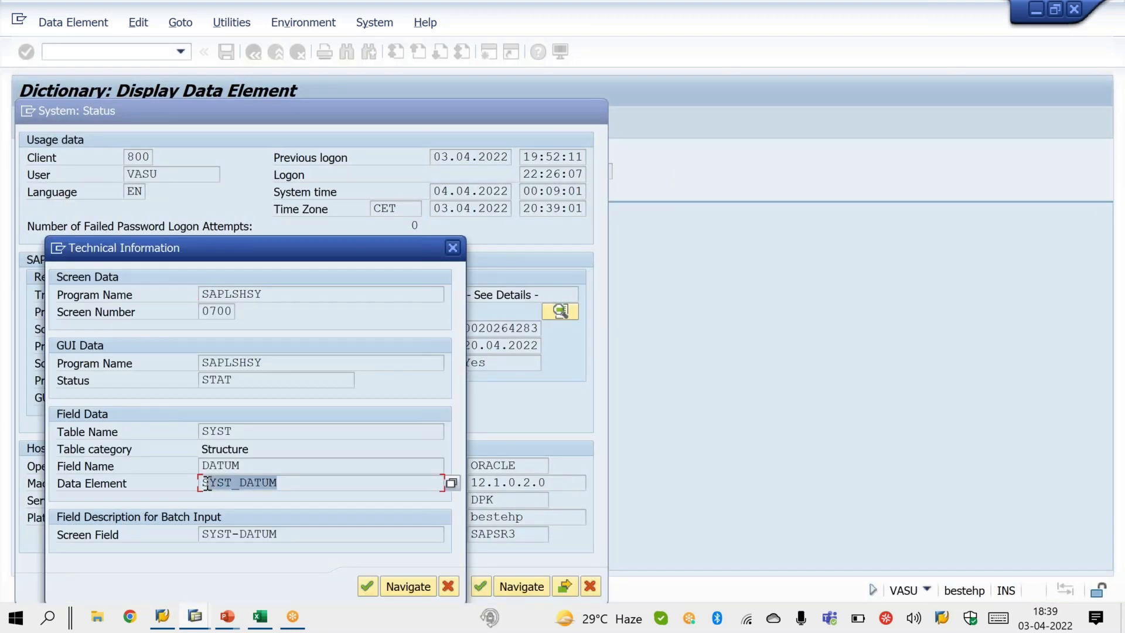
pyautogui.click(234, 431)
pyautogui.doubleClick(211, 430)
pyautogui.doubleClick(225, 465)
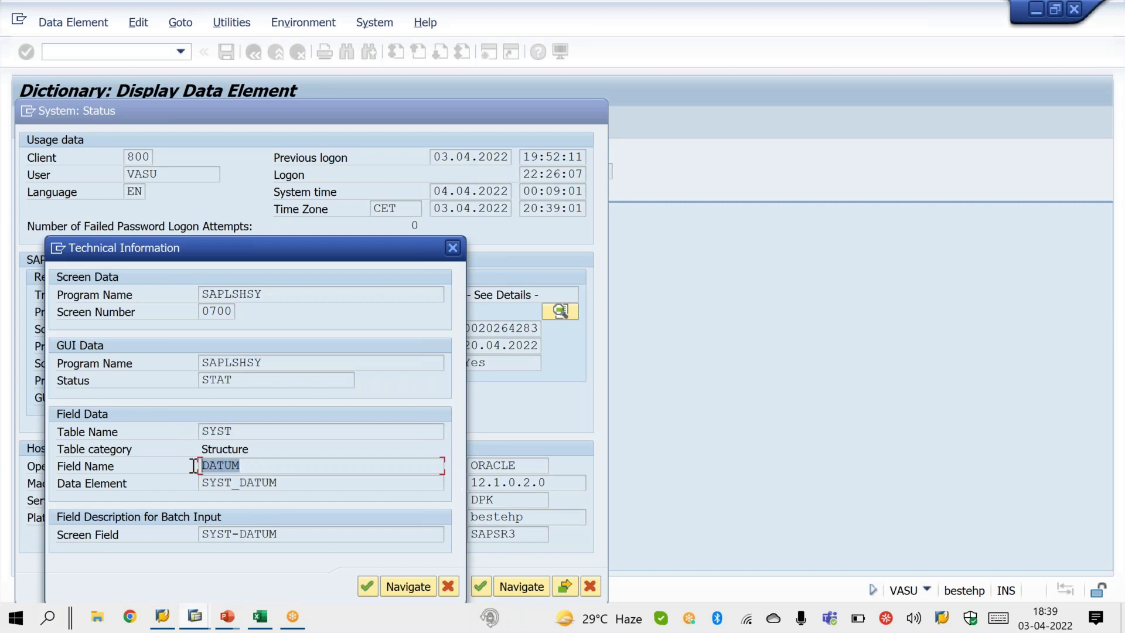
# Step: Advance the billing slide show in PowerPoint, then return to SAP and close the technical information and system status dialogs
pyautogui.click(237, 623)
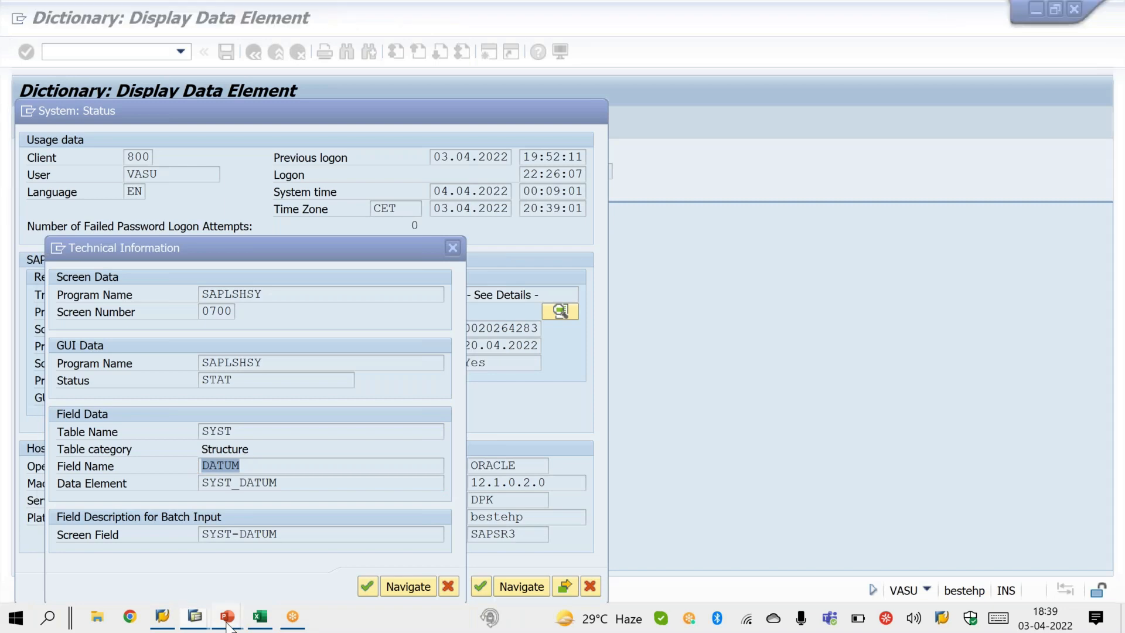
pyautogui.click(363, 567)
pyautogui.press('Right')
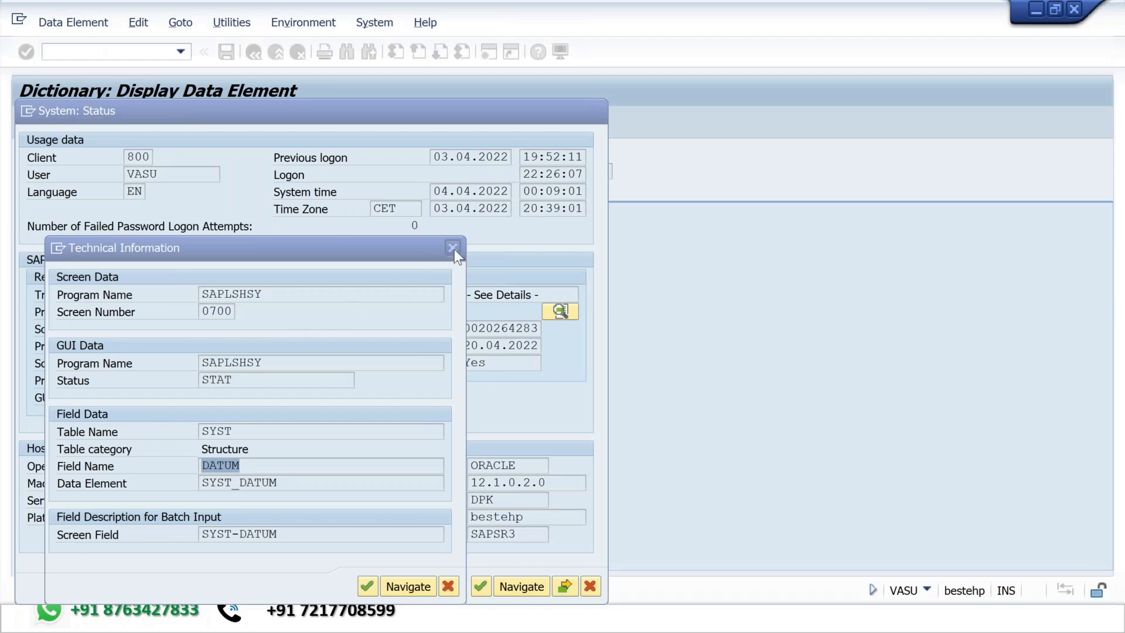
pyautogui.click(453, 247)
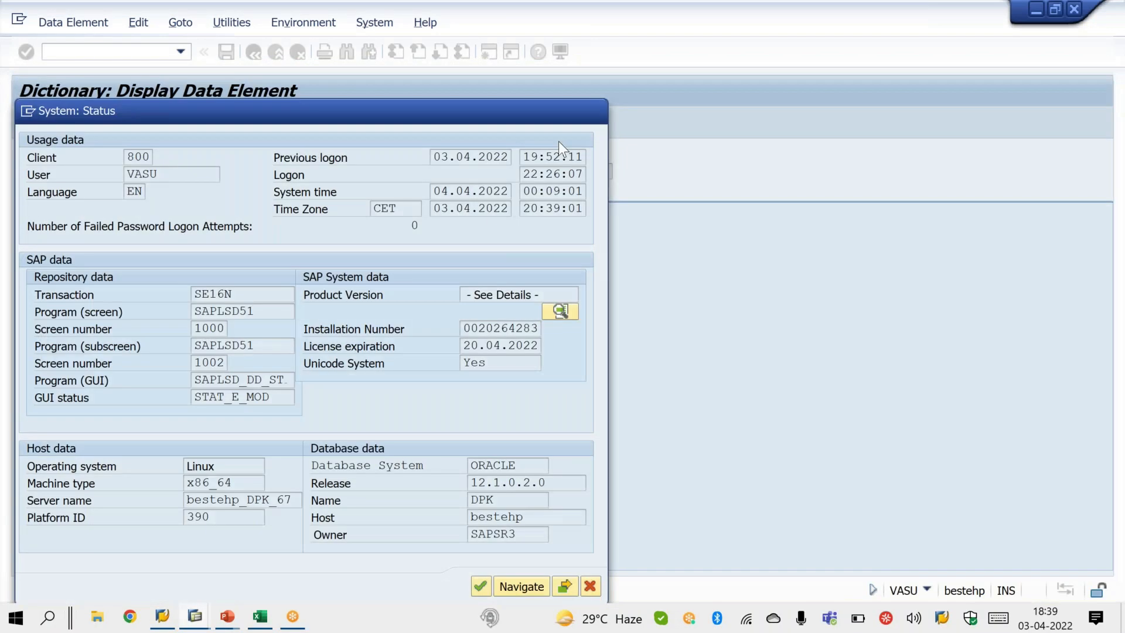
pyautogui.click(595, 108)
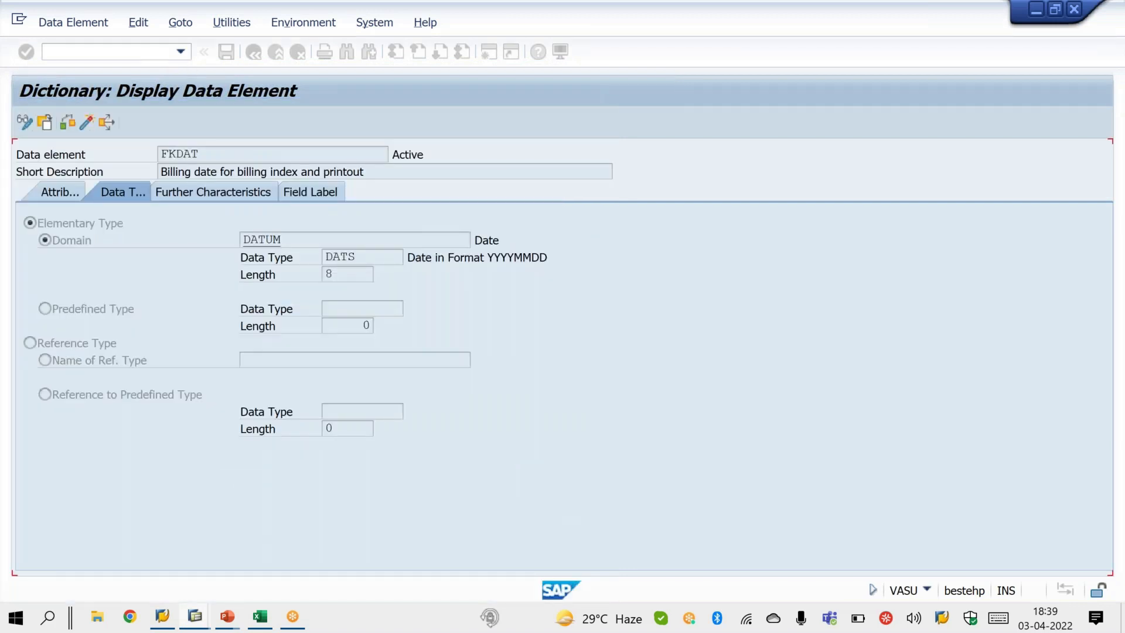
# Step: Go to transaction SE38 and display the source code of program RV60AFZC
pyautogui.write('/nse')
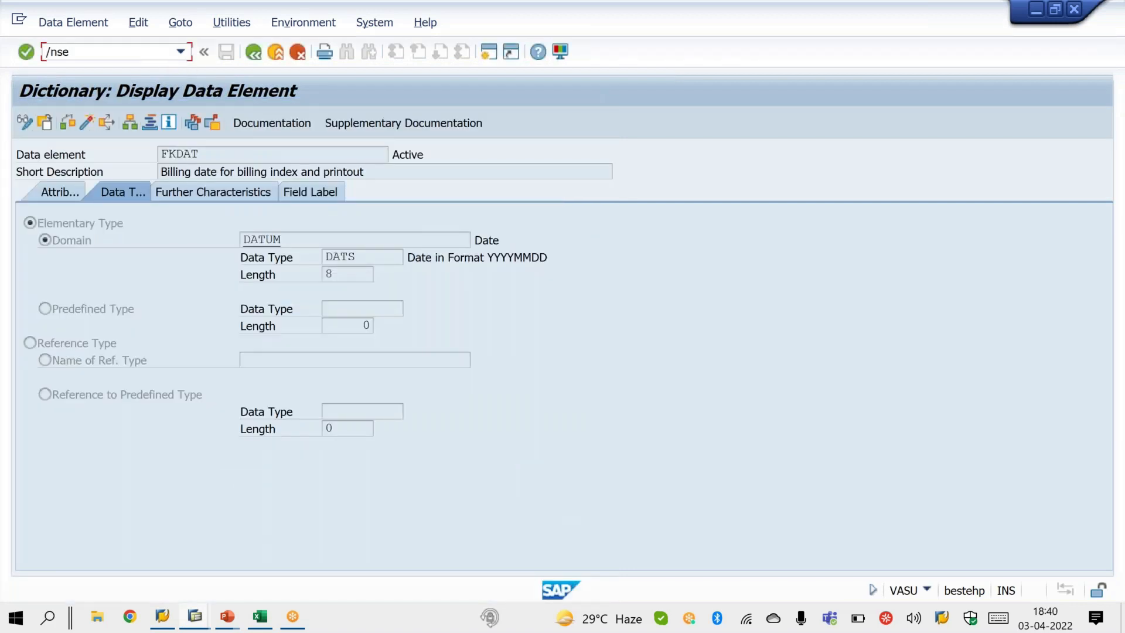
pyautogui.write('38')
pyautogui.press('Return')
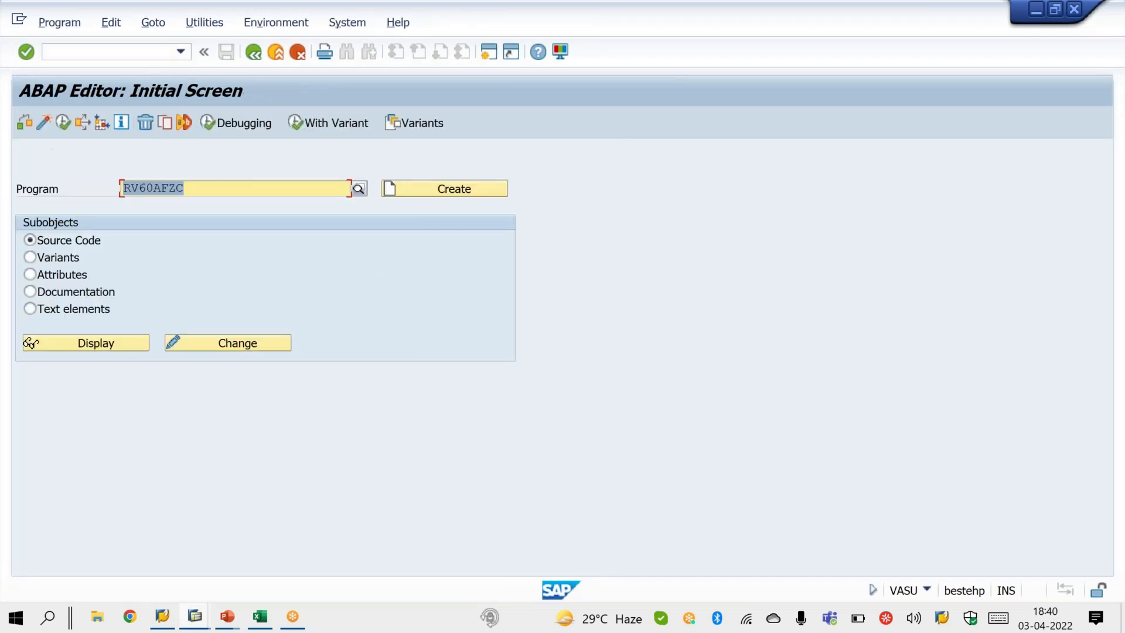
pyautogui.click(198, 191)
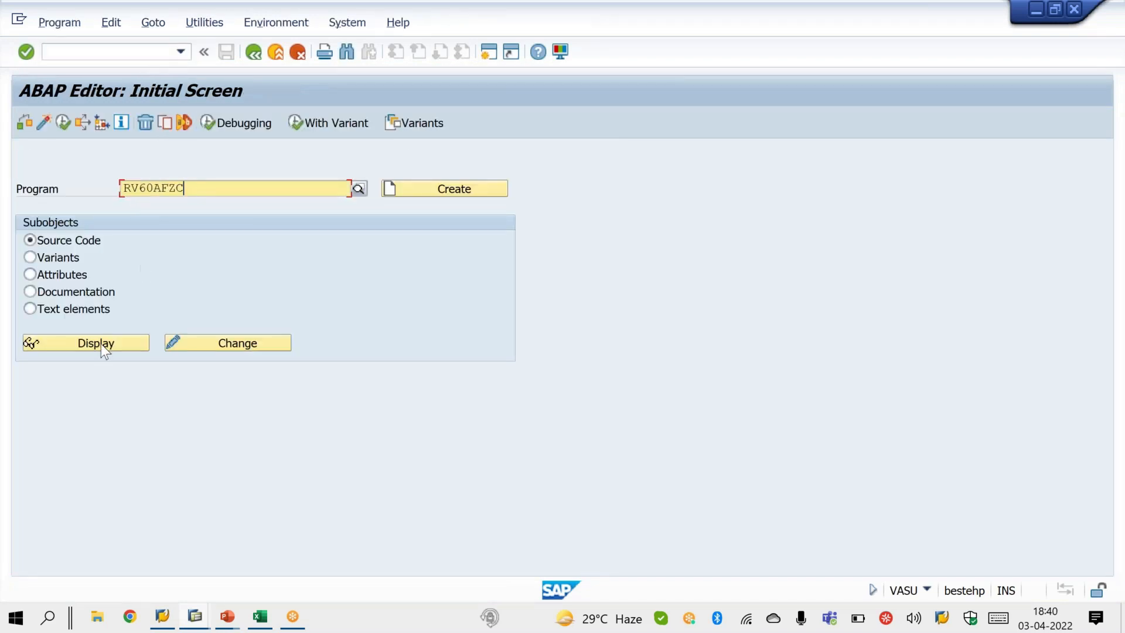
pyautogui.click(100, 343)
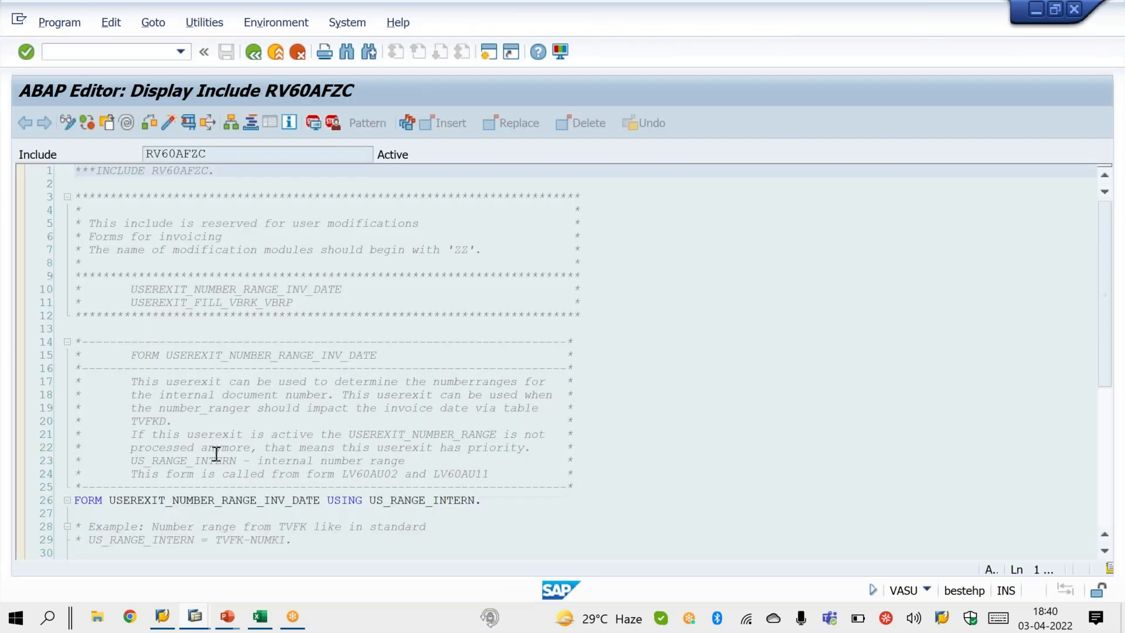
# Step: Switch to the PowerPoint billing slide show to read the user exit name, then return to the ABAP Editor
pyautogui.click(227, 616)
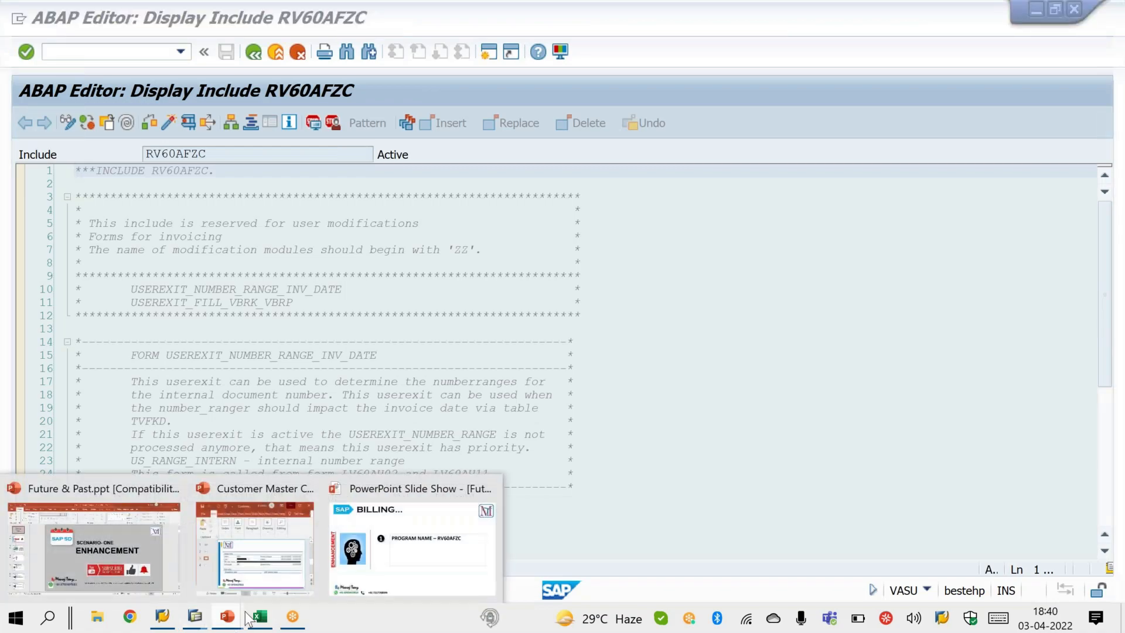
pyautogui.click(389, 570)
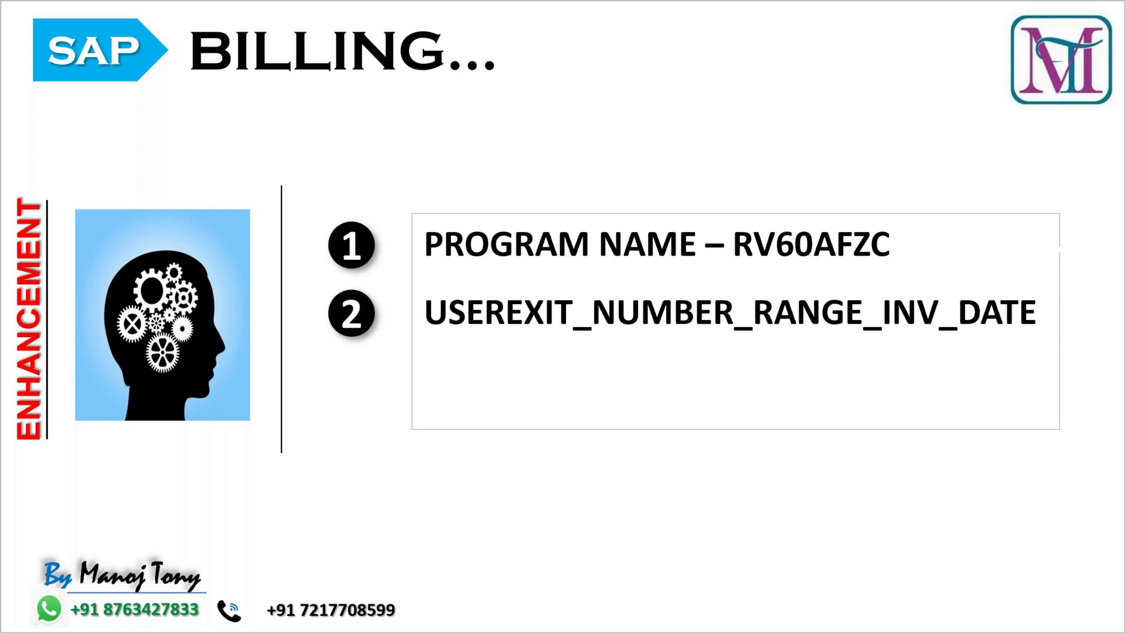
pyautogui.hotkey('alt', 'Tab')
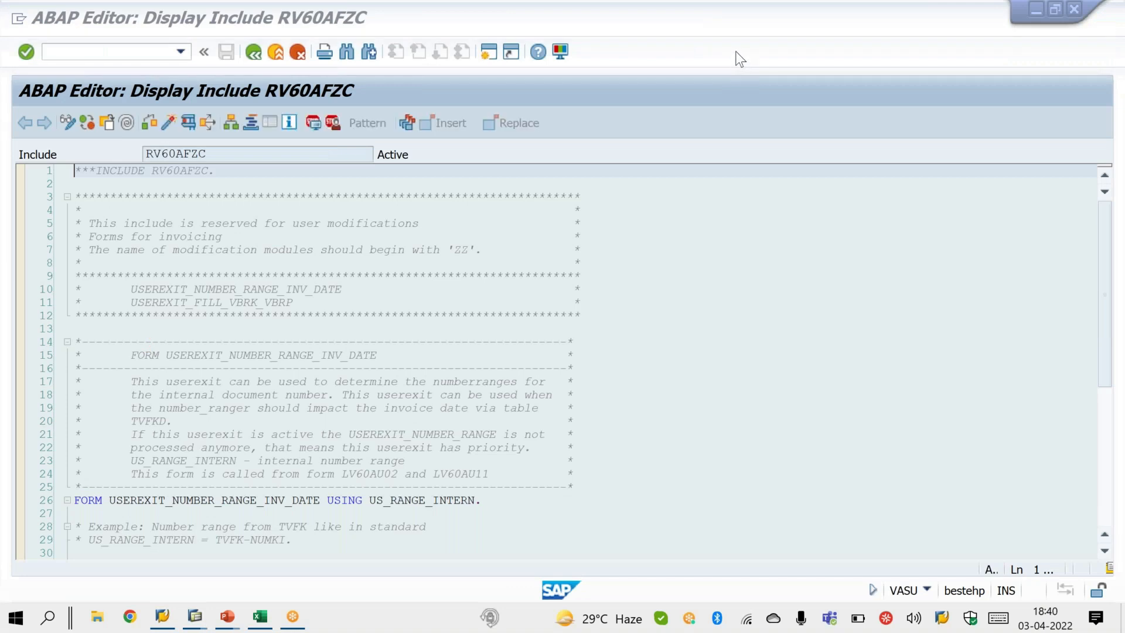
# Step: Set a session breakpoint on the FORM USEREXIT_NUMBER_RANGE_INV_DATE line
pyautogui.moveTo(108, 511)
pyautogui.mouseDown()
pyautogui.moveTo(331, 518)
pyautogui.moveTo(368, 508)
pyautogui.moveTo(202, 468)
pyautogui.moveTo(106, 502)
pyautogui.mouseUp()
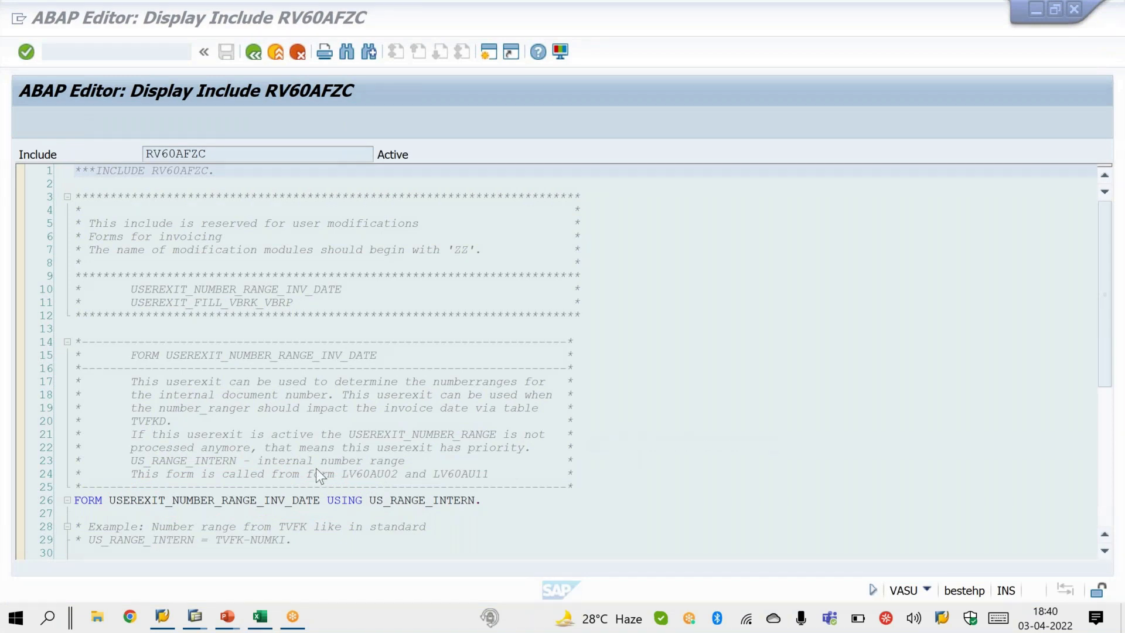
pyautogui.click(234, 500)
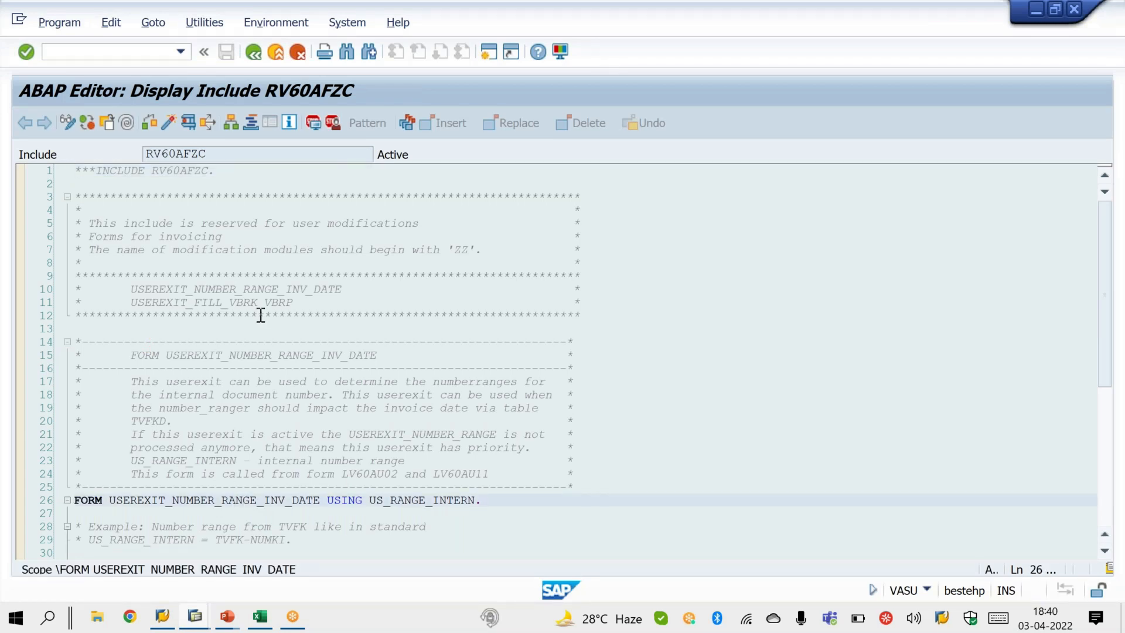
pyautogui.click(314, 123)
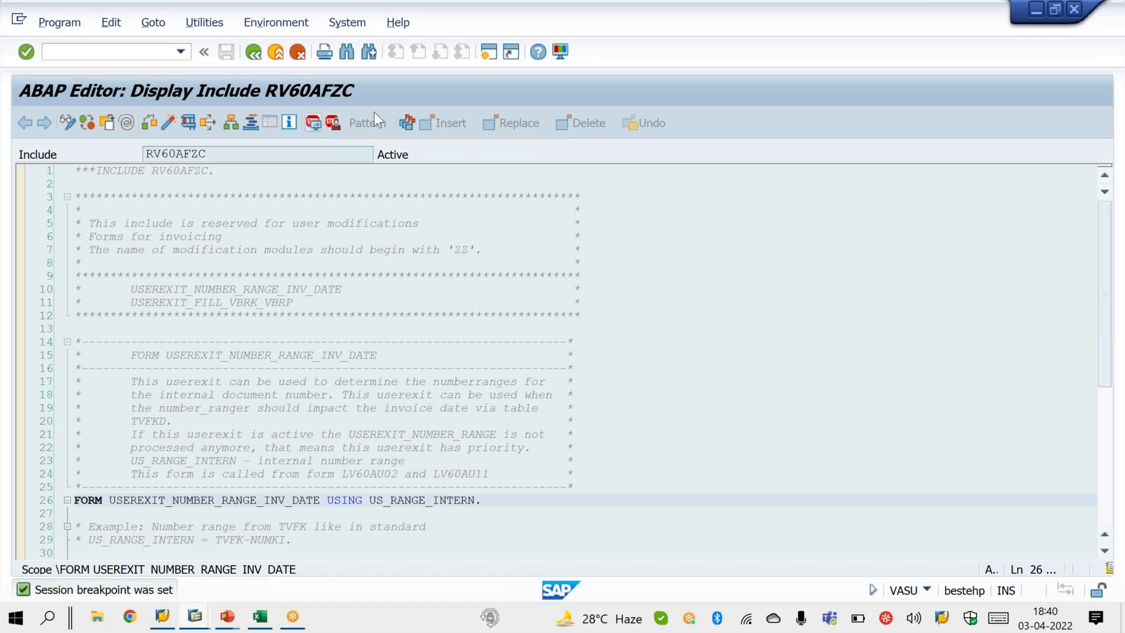
# Step: Open a new session and start a VA01 sales order of type OR for sales organization LEMO, channel 1L and division 3L
pyautogui.click(490, 55)
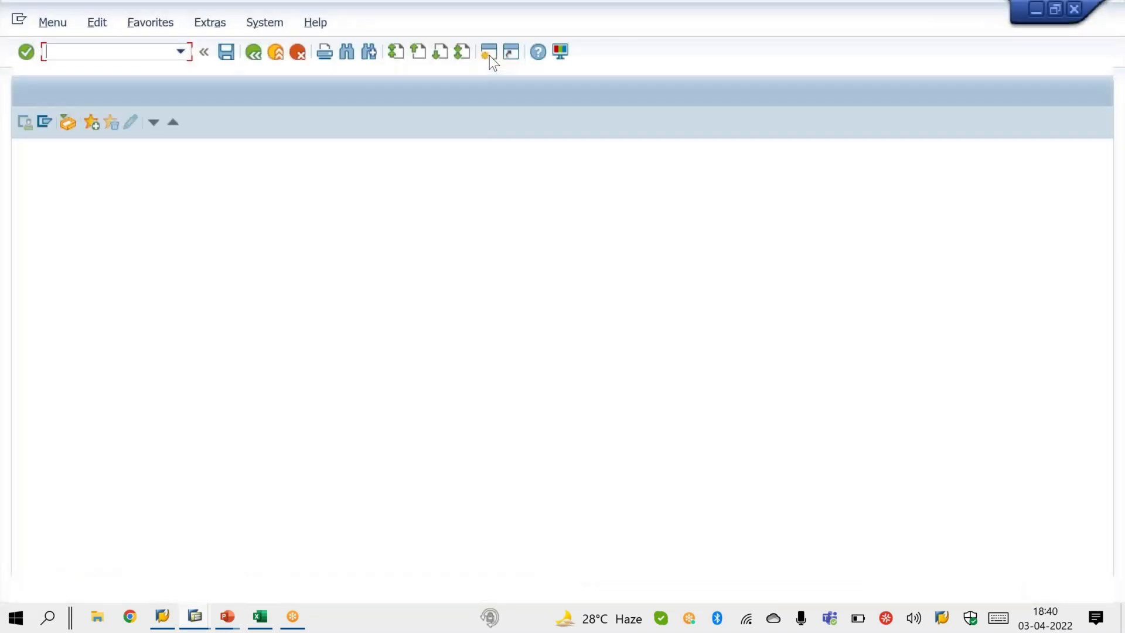
pyautogui.write('va01')
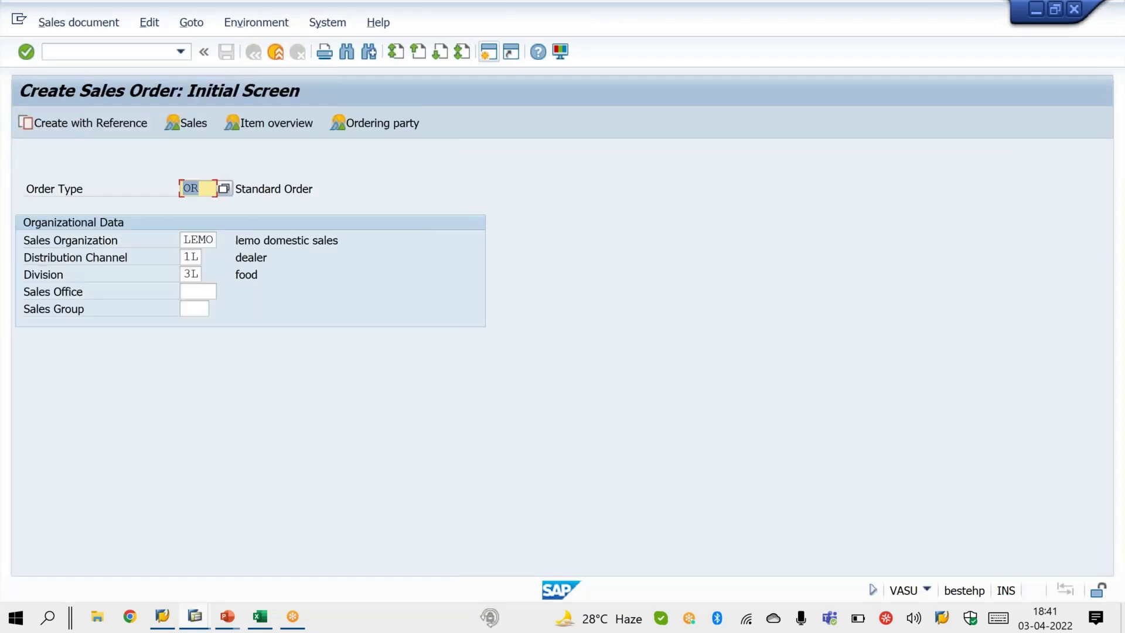
pyautogui.press('Return')
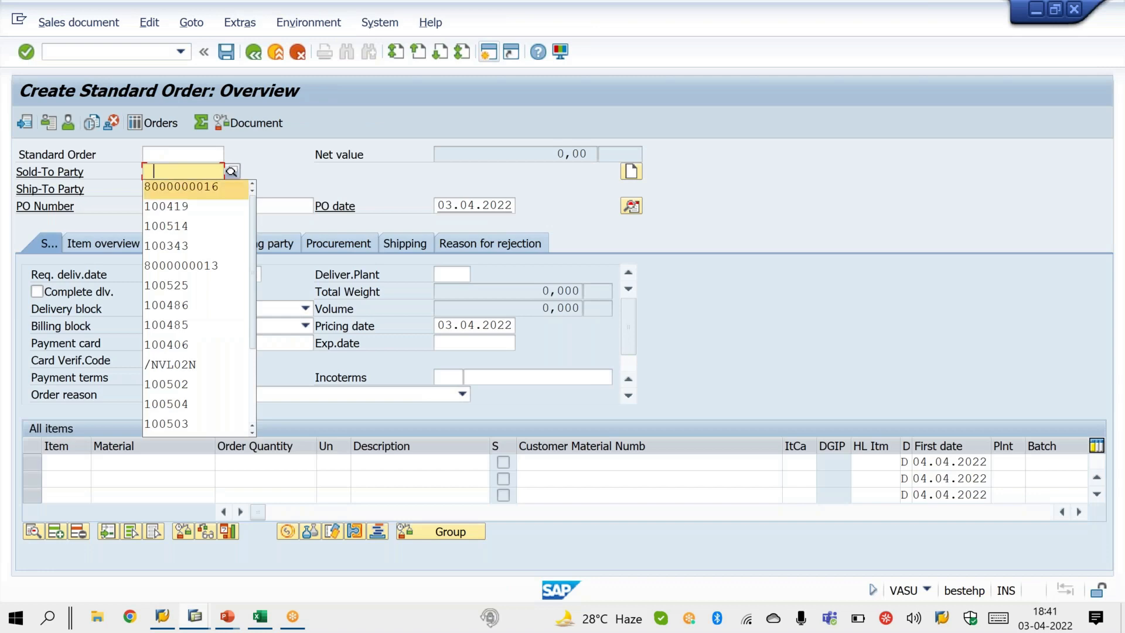
# Step: Fill in the customer number as sold-to party and enter ok as the PO number of the sales order
pyautogui.press('Down')
pyautogui.press('Return')
pyautogui.press('Tab')
pyautogui.write('ok')
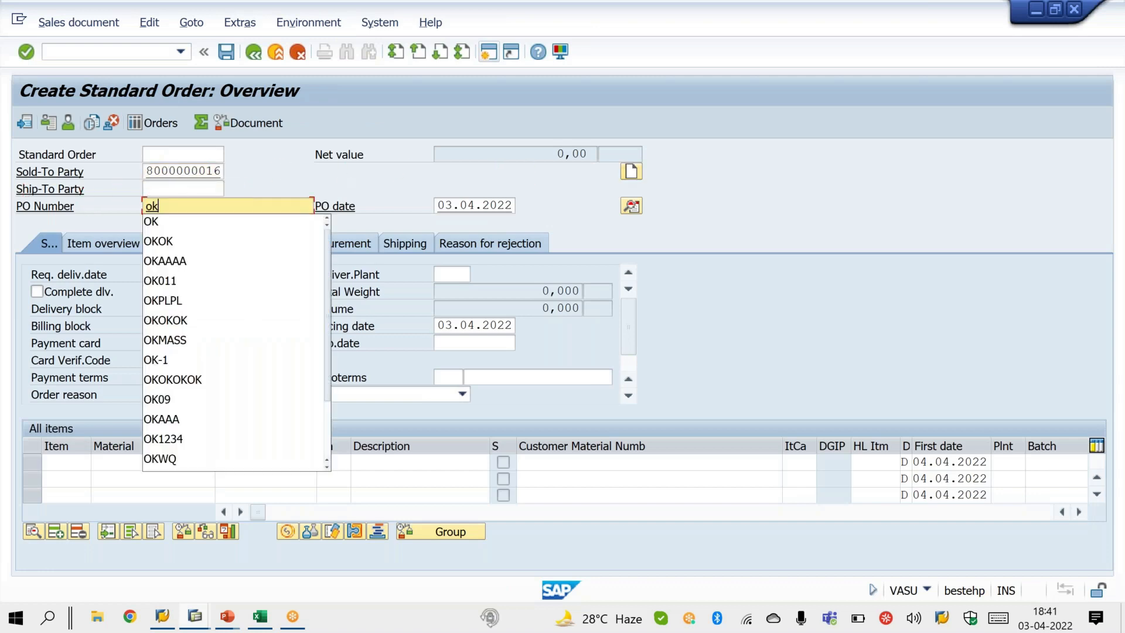
pyautogui.press('Return')
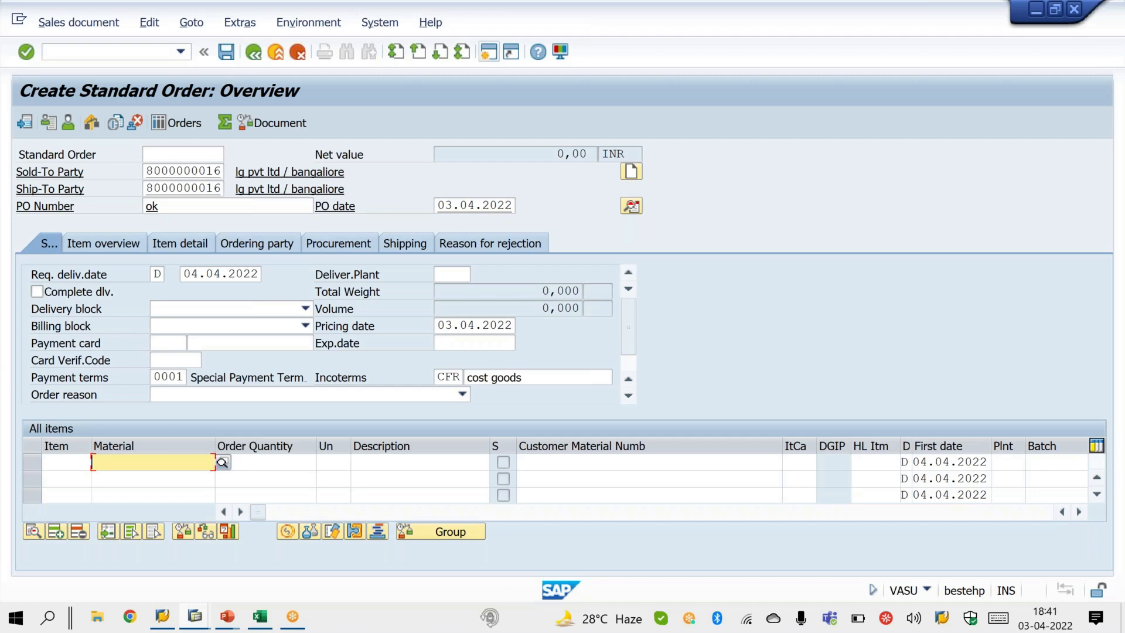
# Step: Add material HOLI with an order quantity of 1 as the first item of the sales order
pyautogui.press('Down')
pyautogui.press('Return')
pyautogui.press('Return')
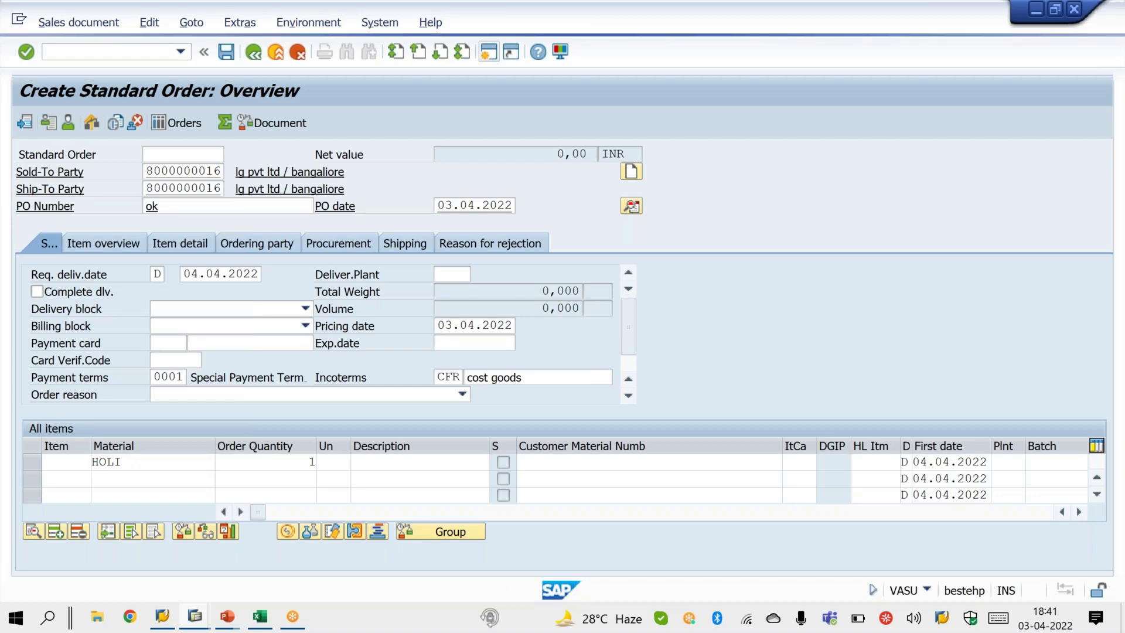
# Step: Save the sales order and acknowledge the static credit check message
pyautogui.click(227, 54)
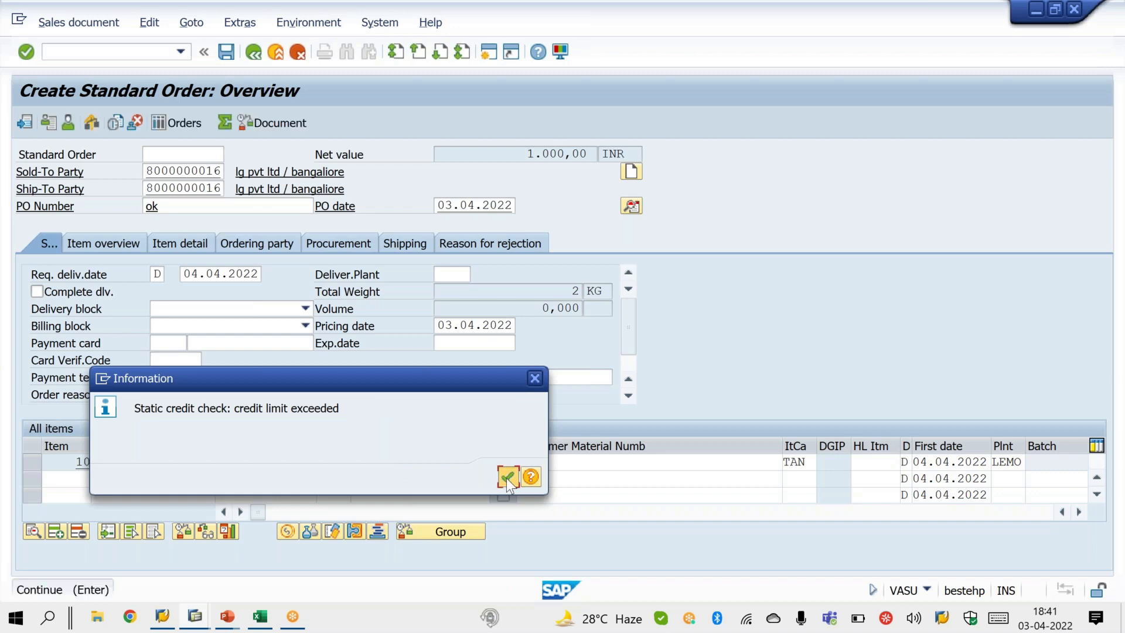
pyautogui.click(507, 477)
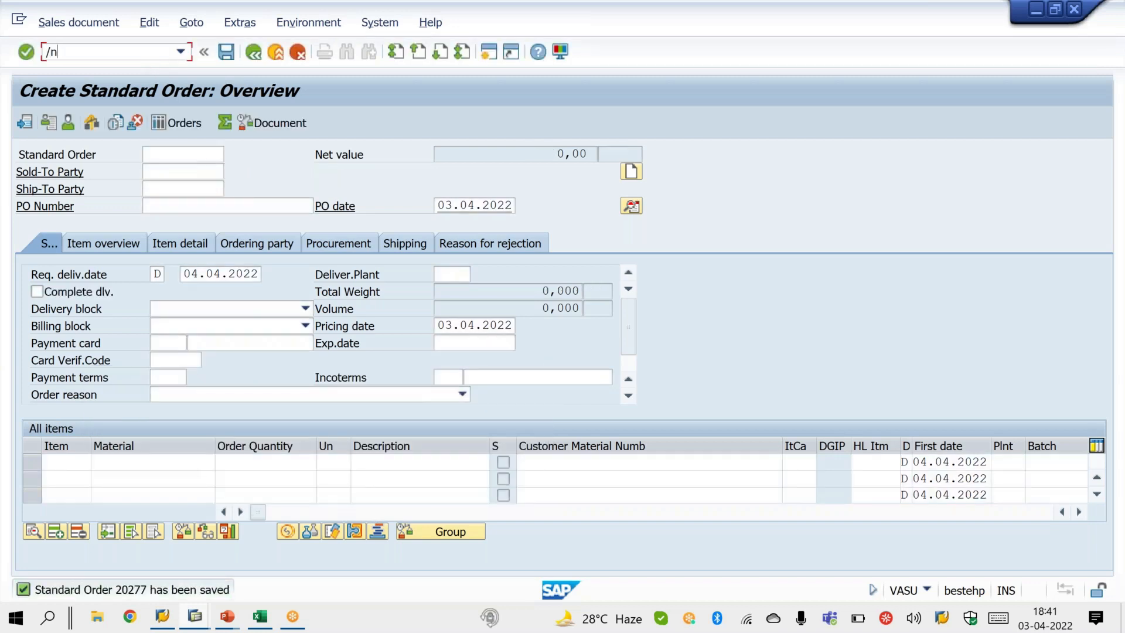
# Step: List the saved order in the SD documents credit transaction, release it from the credit block and save the release
pyautogui.write('a01')
pyautogui.press('Return')
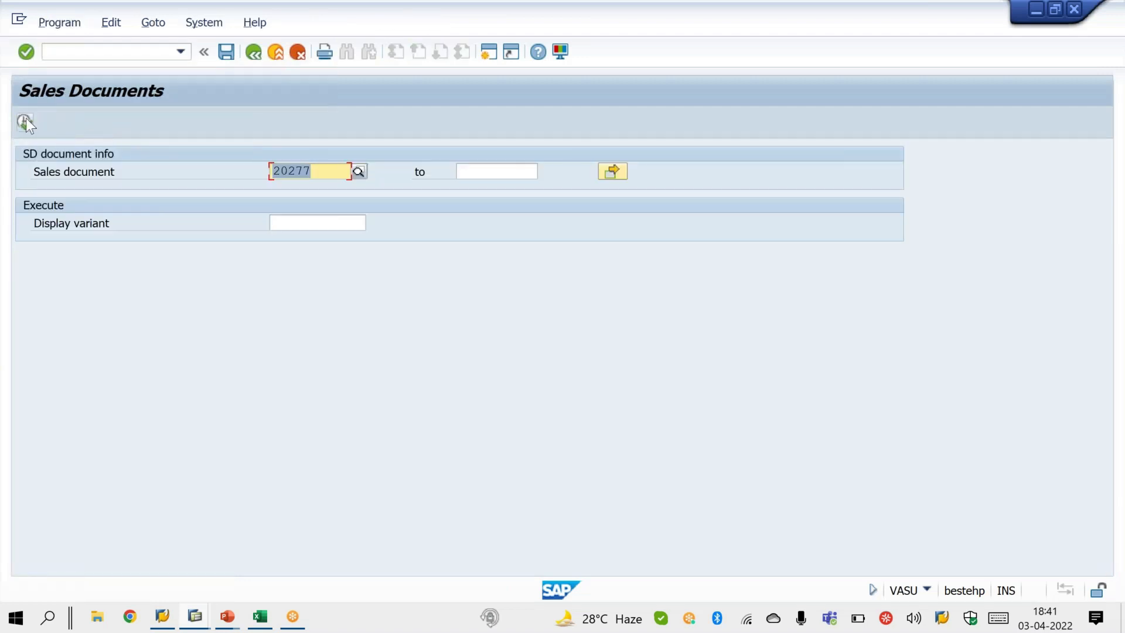
pyautogui.click(25, 122)
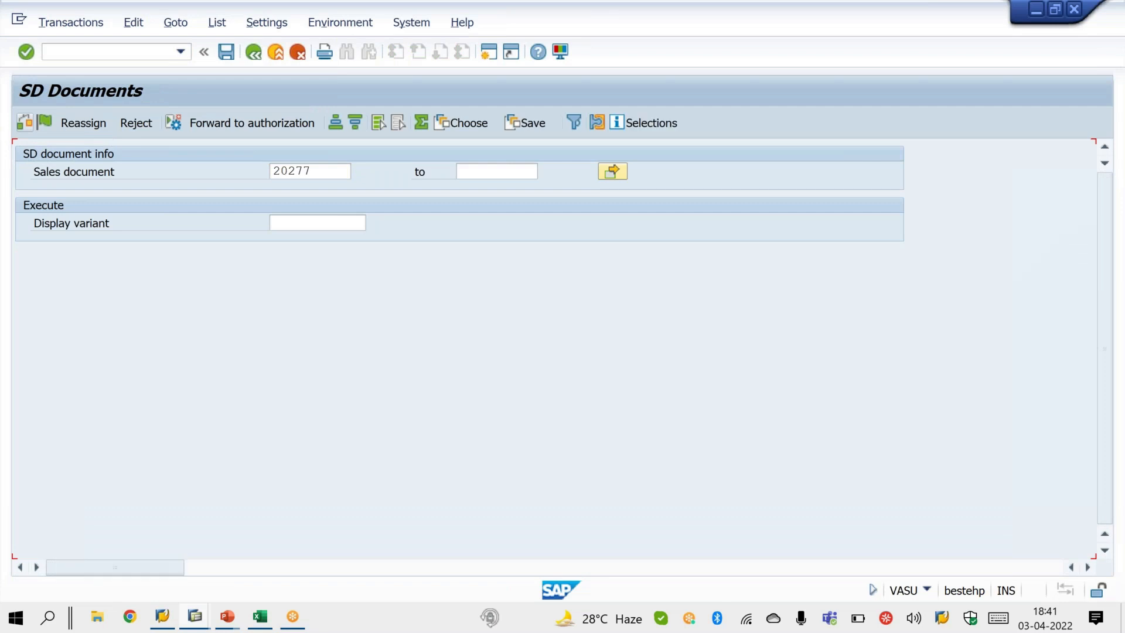
pyautogui.click(27, 209)
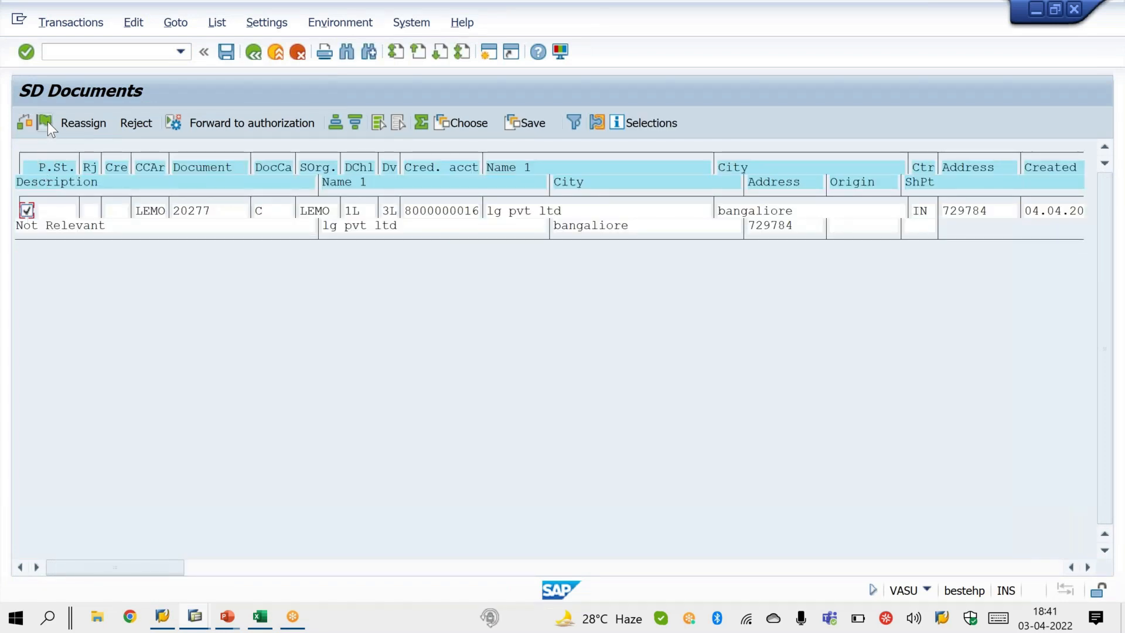
pyautogui.click(46, 122)
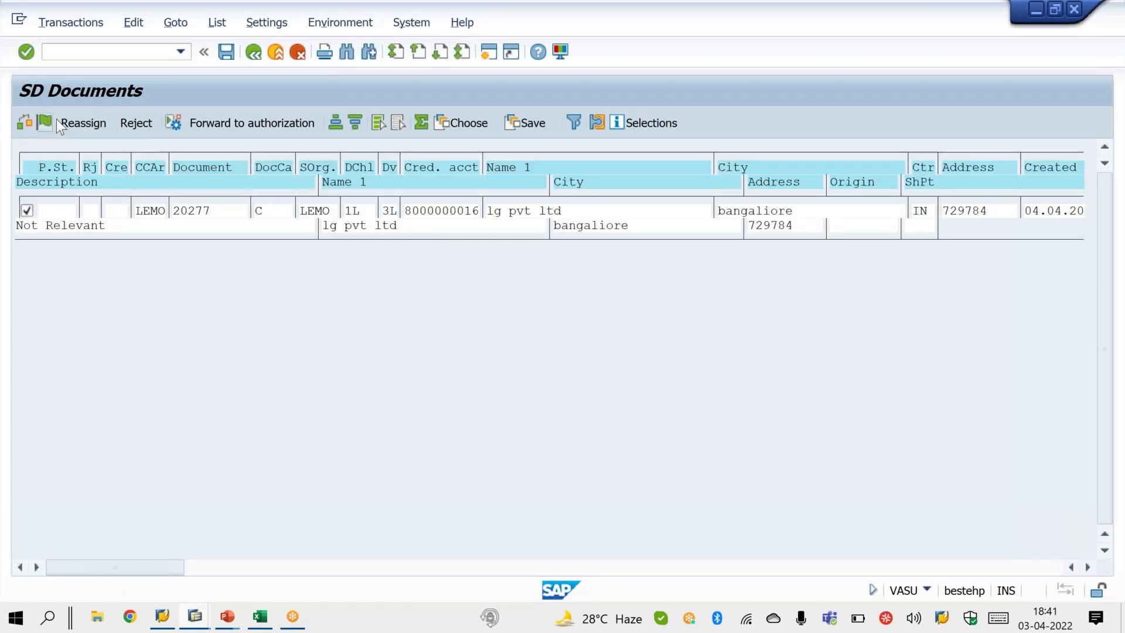
pyautogui.click(228, 52)
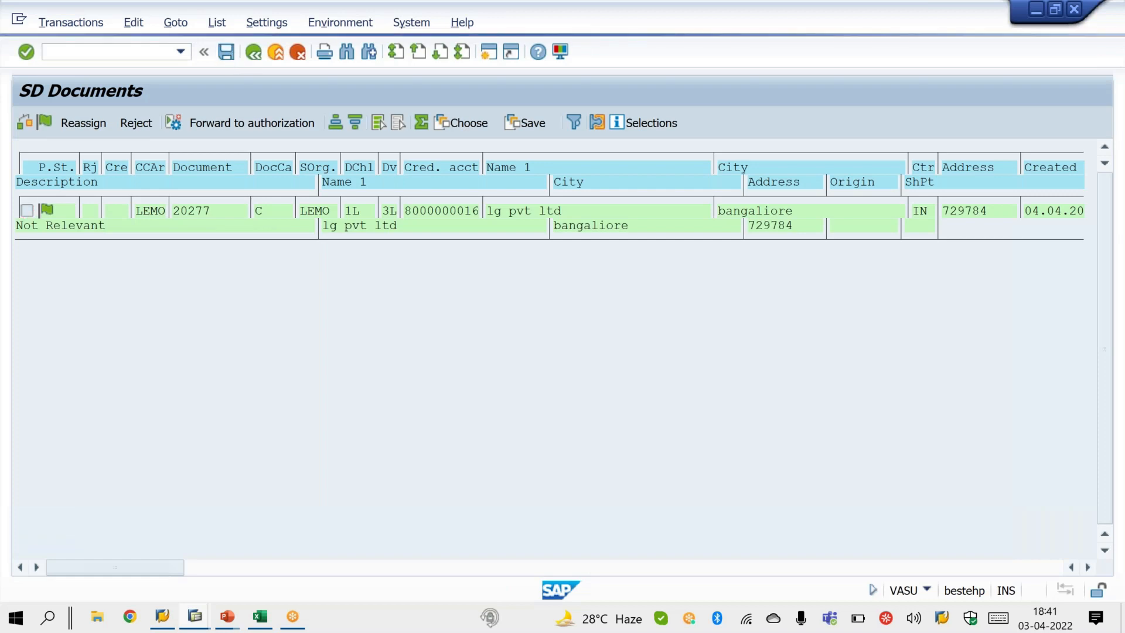
# Step: Start an outbound delivery in VL01N with reference to the released sales order
pyautogui.click(151, 53)
pyautogui.write('/nvl01n')
pyautogui.press('Return')
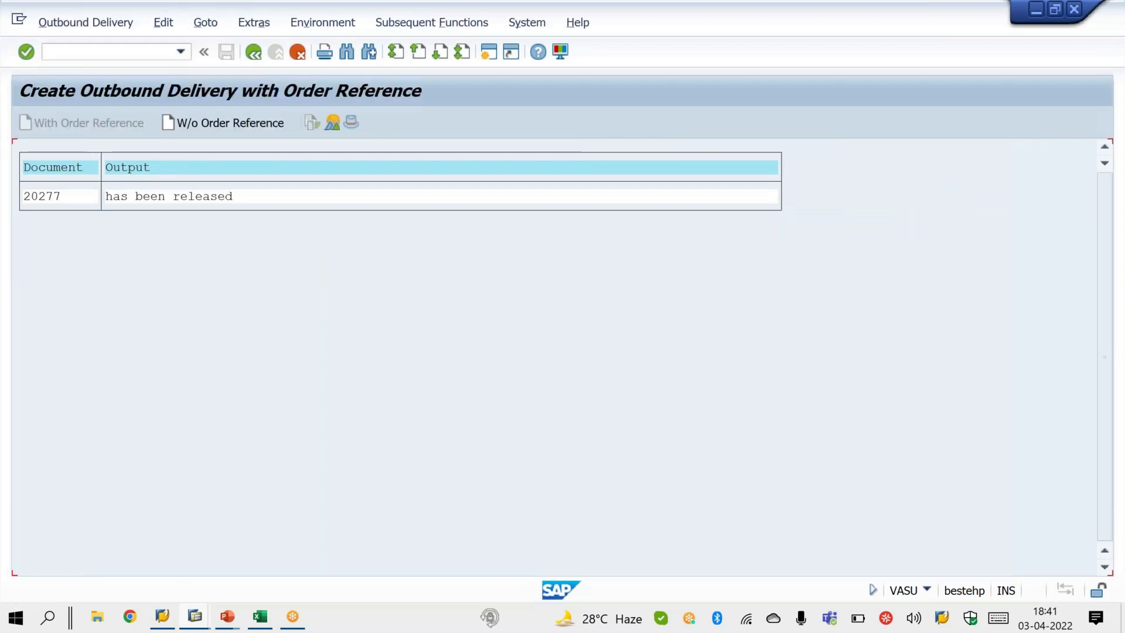
pyautogui.press('Return')
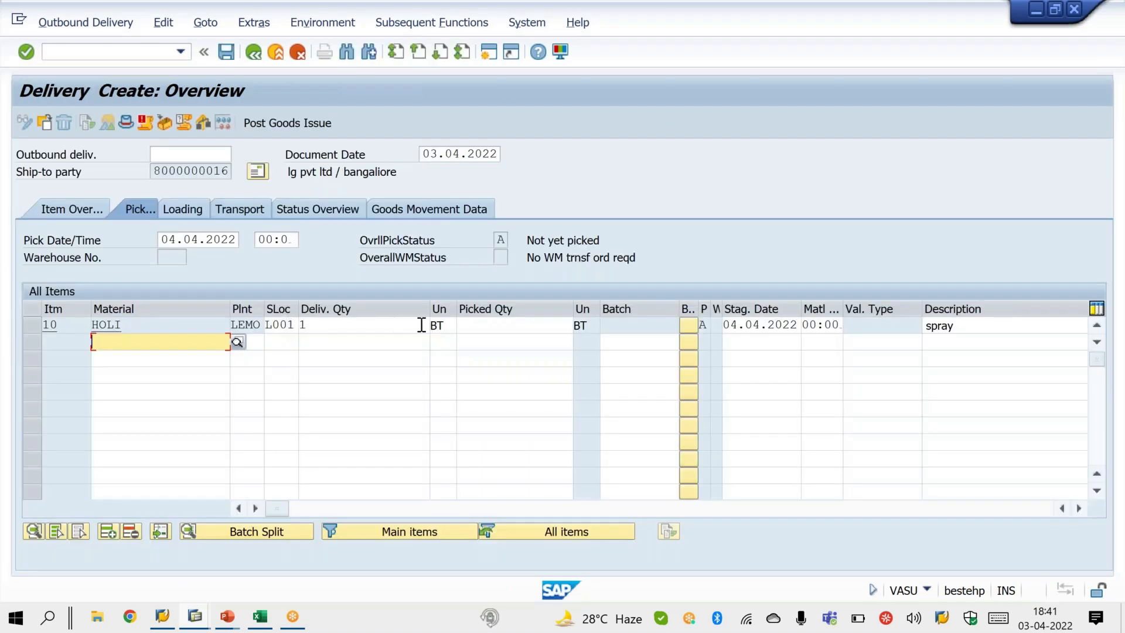
# Step: Set the picked quantity of delivery item HOLI to 1 and post the goods issue
pyautogui.click(472, 324)
pyautogui.write('1')
pyautogui.press('Return')
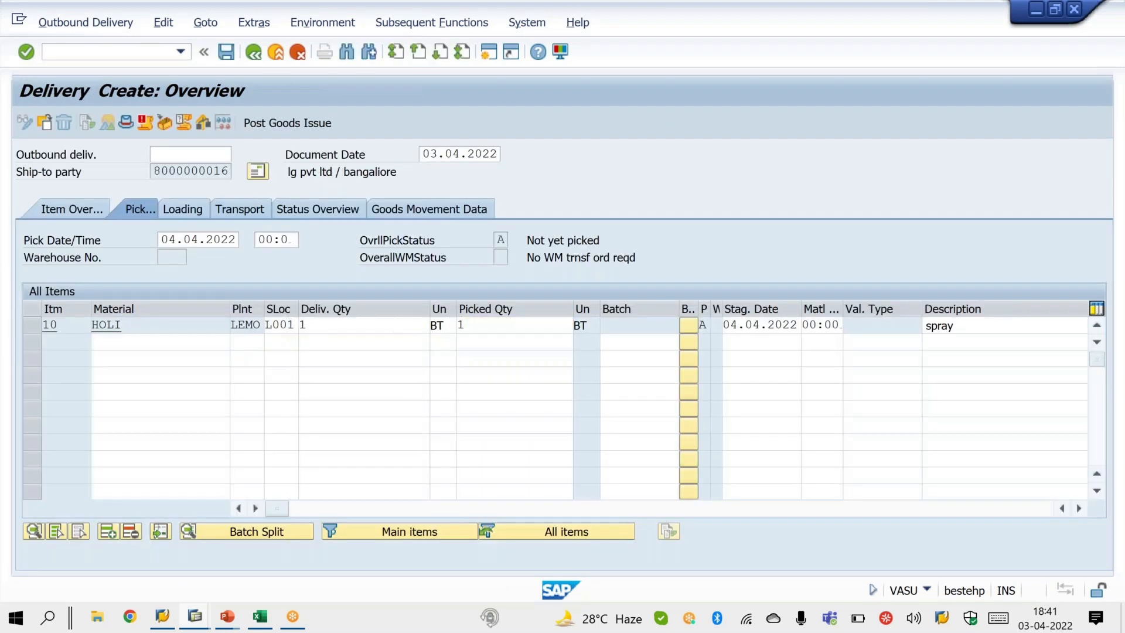
pyautogui.click(273, 125)
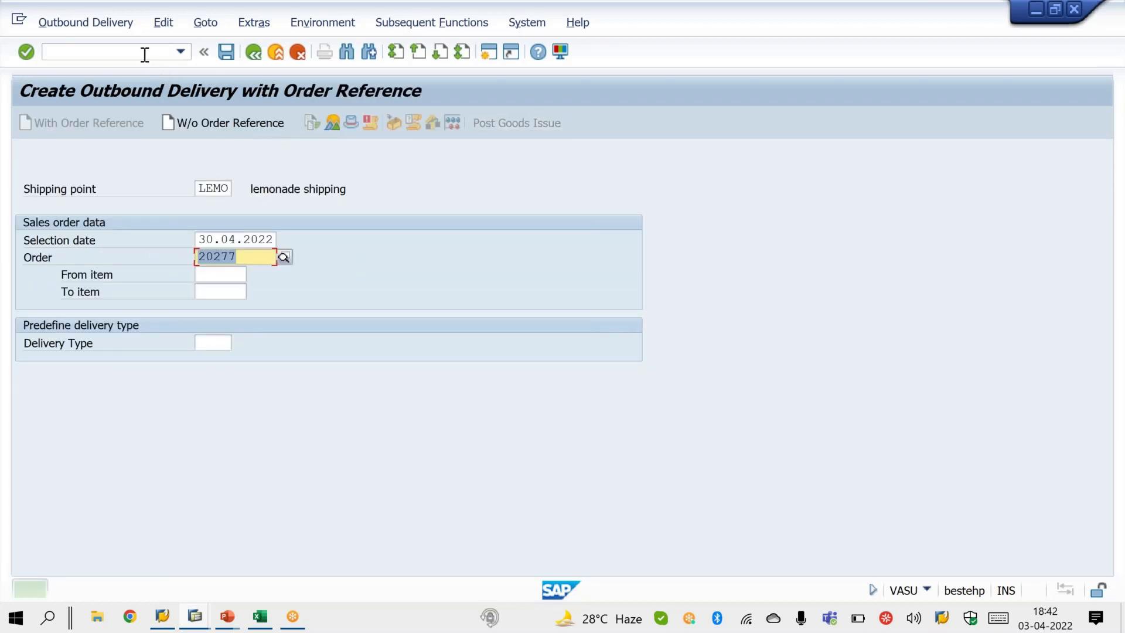
# Step: Start VF01 and run billing document creation for the new delivery
pyautogui.click(145, 55)
pyautogui.write('/nvf01')
pyautogui.press('Return')
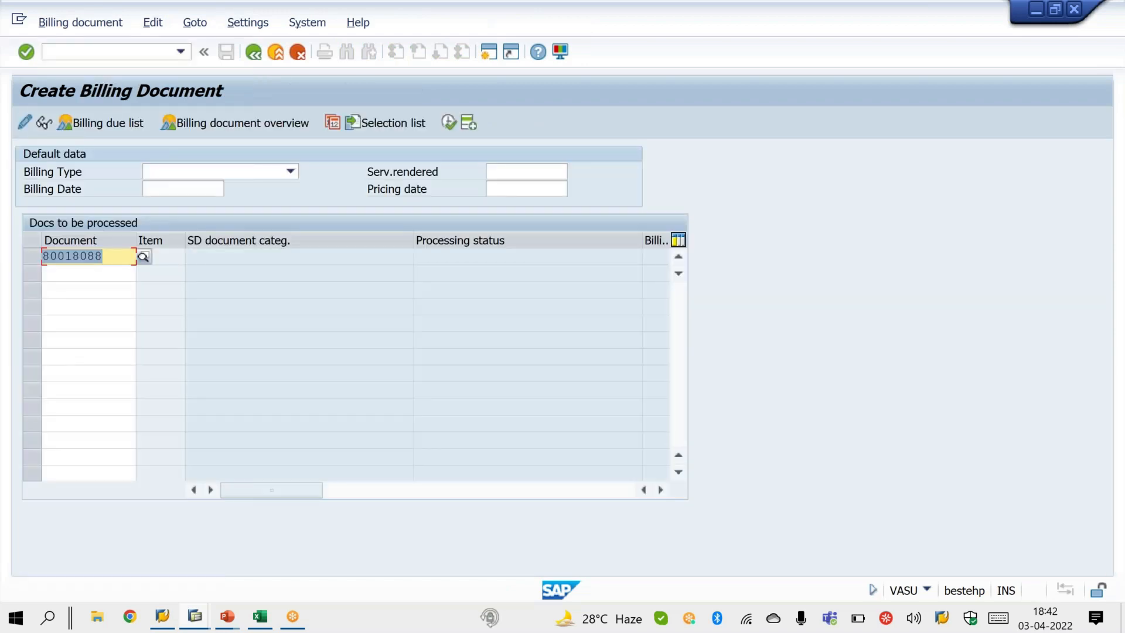
pyautogui.press('Return')
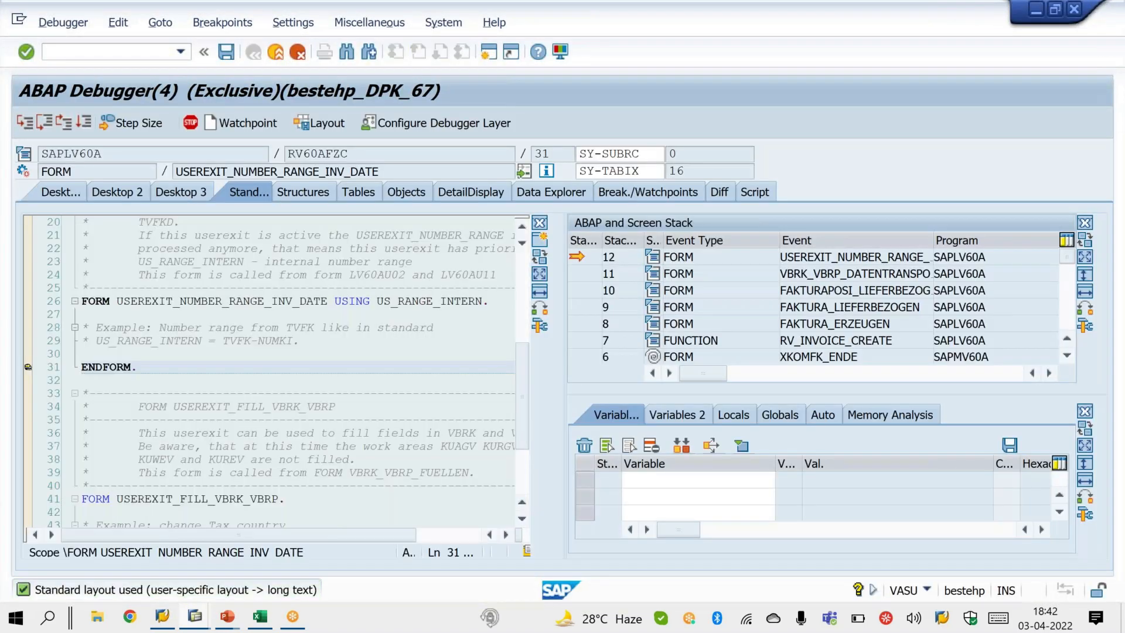
# Step: Return to the RV60AFZC include session and toggle the session breakpoint on the FORM USEREXIT_NUMBER_RANGE_INV_DATE line
pyautogui.click(196, 616)
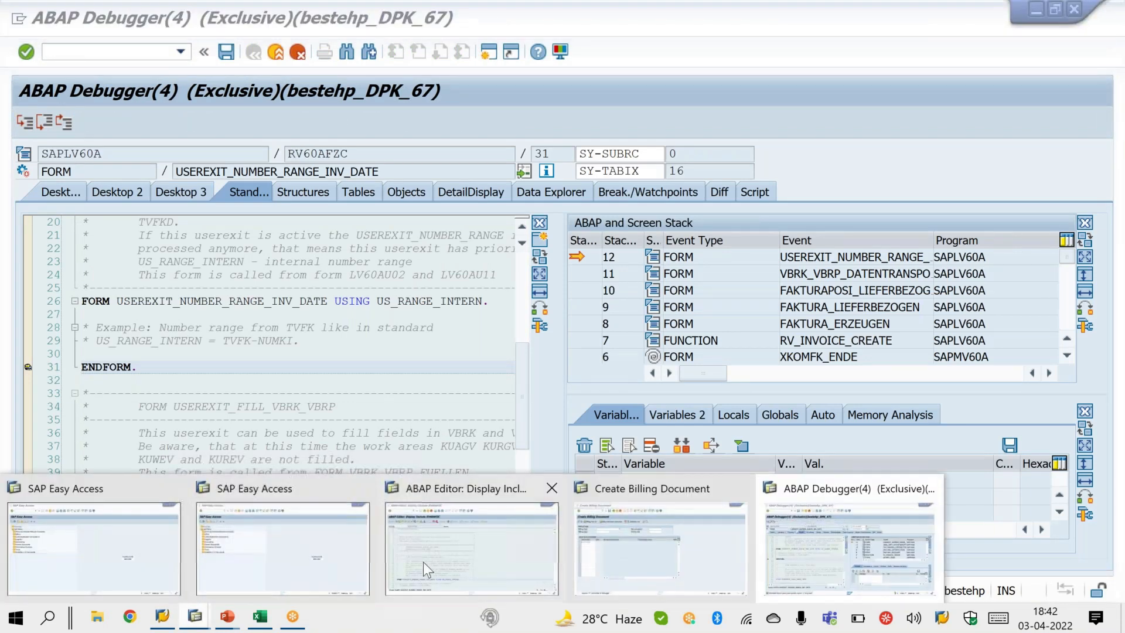
pyautogui.click(423, 561)
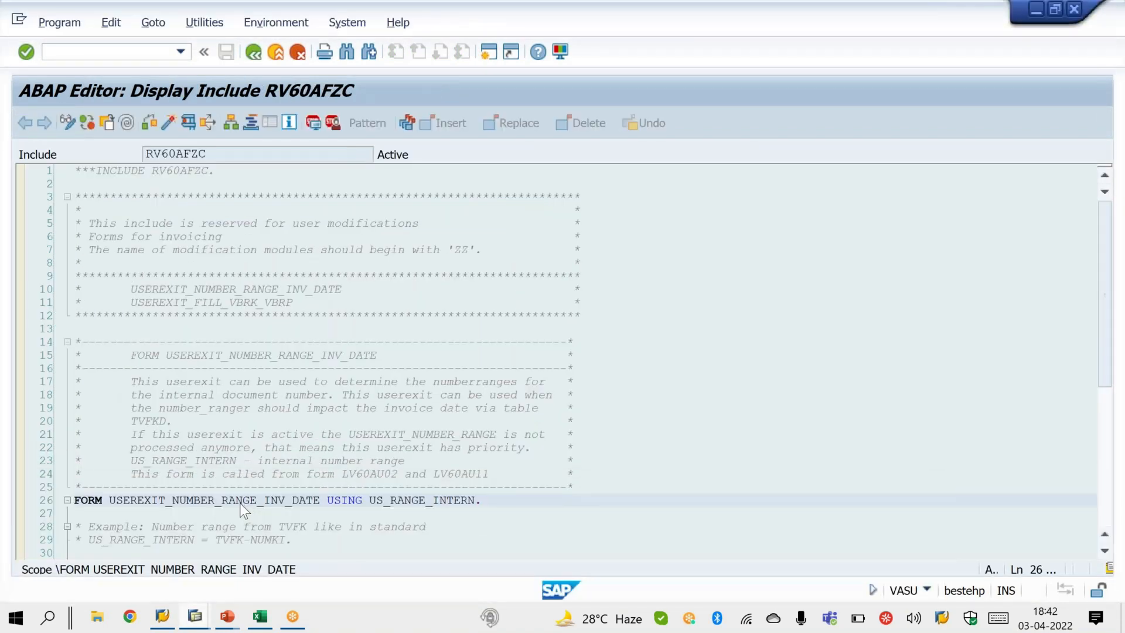
pyautogui.click(313, 123)
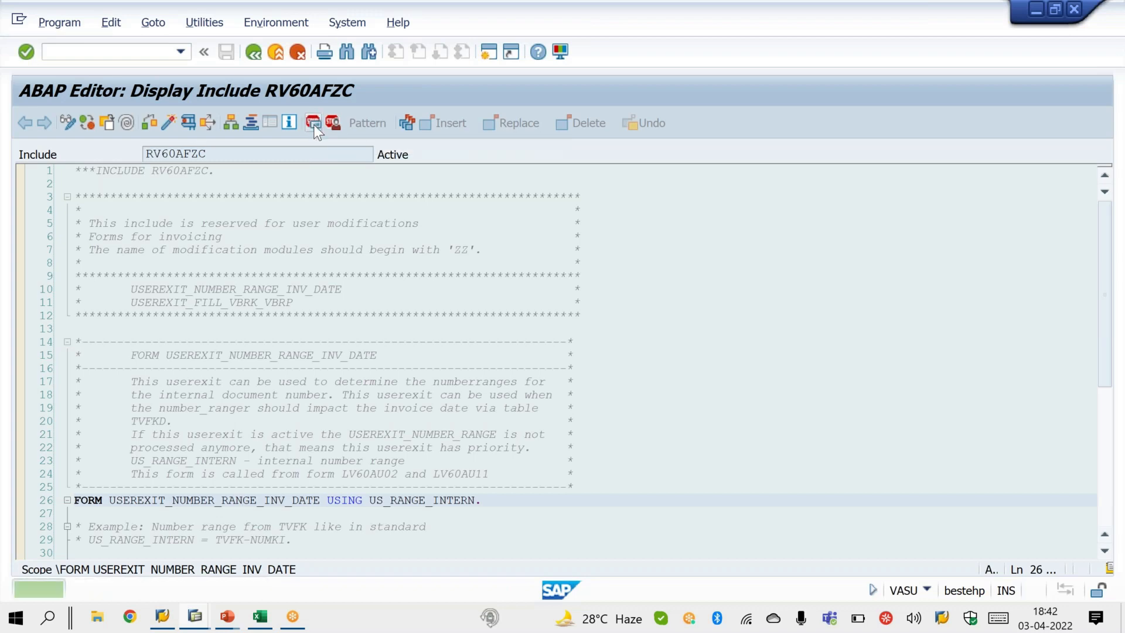
# Step: Switch to the PowerPoint slide show and reveal point 3 on the Billing enhancement slide
pyautogui.click(227, 616)
pyautogui.click(434, 567)
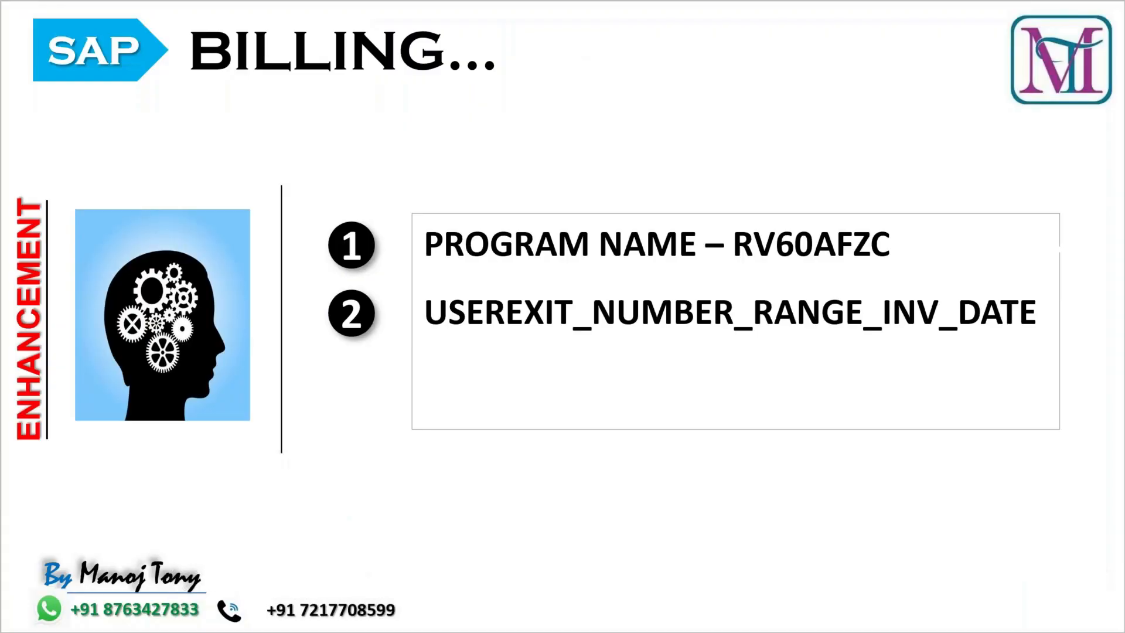
pyautogui.press('Right')
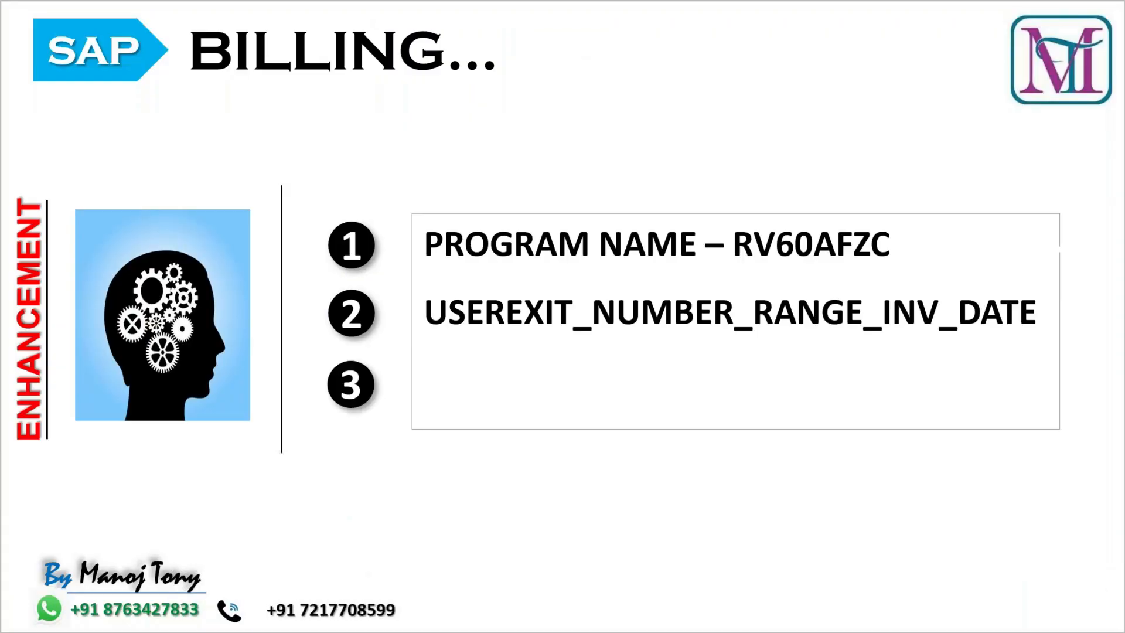
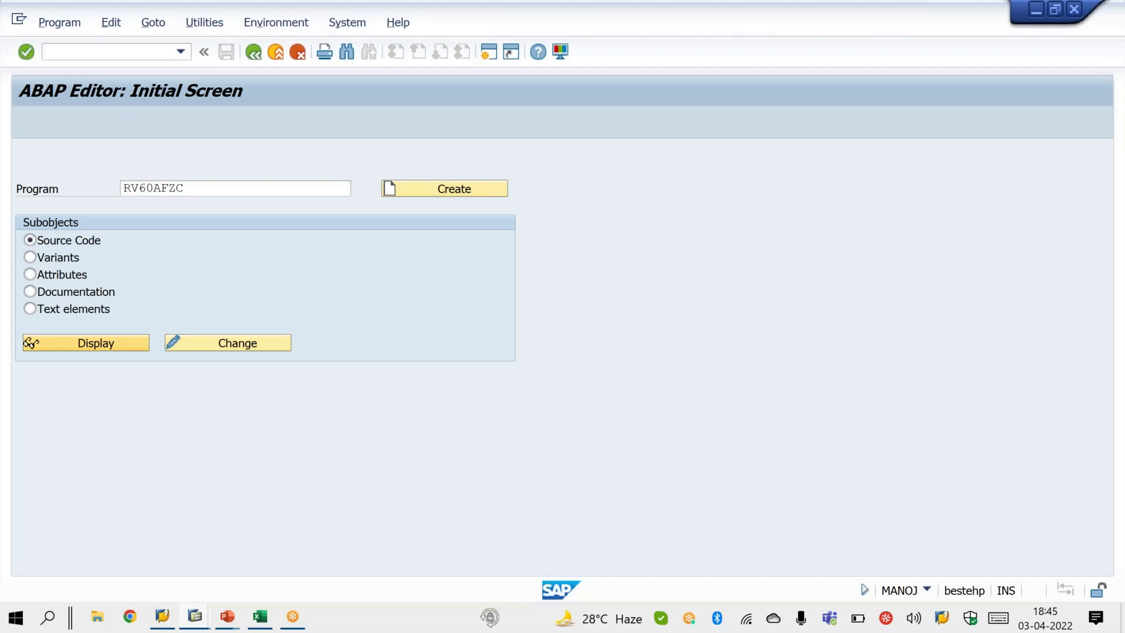
# Step: Display include RV60AFZC and examine the ZBILLDATE_RESTRICT enhancement code inside FORM USEREXIT_NUMBER_RANGE_INV_DATE
pyautogui.press('Down')
pyautogui.press('Down')
pyautogui.press('Down')
pyautogui.press('Down')
pyautogui.press('Down')
pyautogui.press('Down')
pyautogui.press('Down')
pyautogui.press('Down')
pyautogui.press('Down')
pyautogui.press('Down')
pyautogui.press('Down')
pyautogui.press('Down')
pyautogui.press('Down')
pyautogui.press('Down')
pyautogui.press('Down')
pyautogui.press('Down')
pyautogui.press('Down')
pyautogui.press('Down')
pyautogui.press('Down')
pyautogui.press('Down')
pyautogui.press('Down')
pyautogui.press('Down')
pyautogui.press('Down')
pyautogui.press('Down')
pyautogui.press('Down')
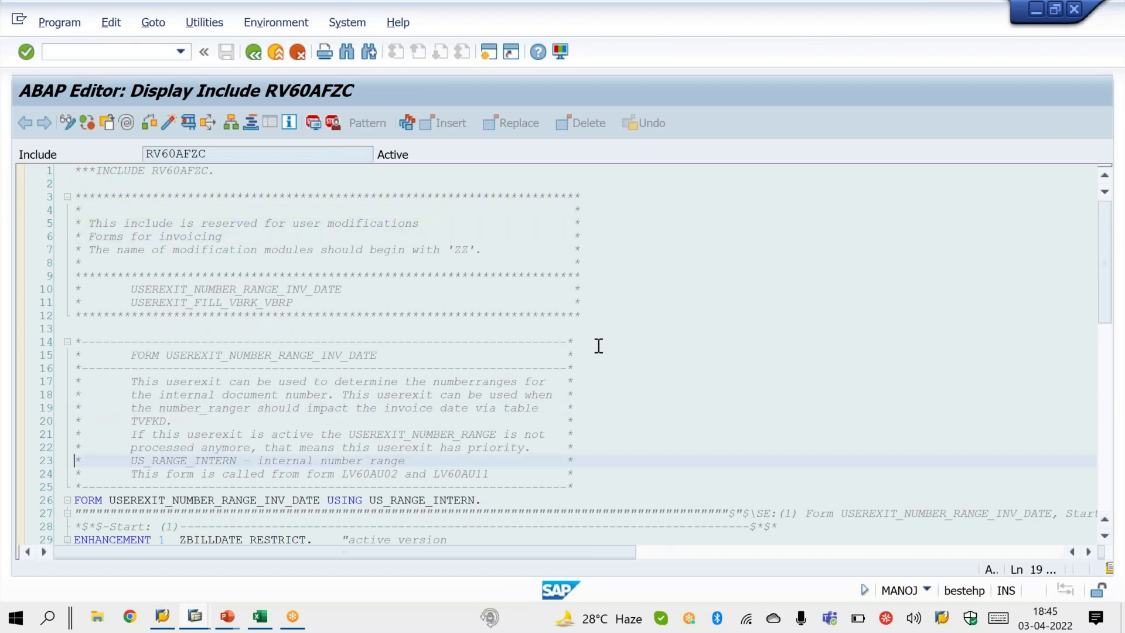
pyautogui.press('Down')
pyautogui.press('Down')
pyautogui.press('Down')
pyautogui.press('Down')
pyautogui.press('Down')
pyautogui.press('Down')
pyautogui.press('Down')
pyautogui.press('Down')
pyautogui.press('Down')
pyautogui.press('Down')
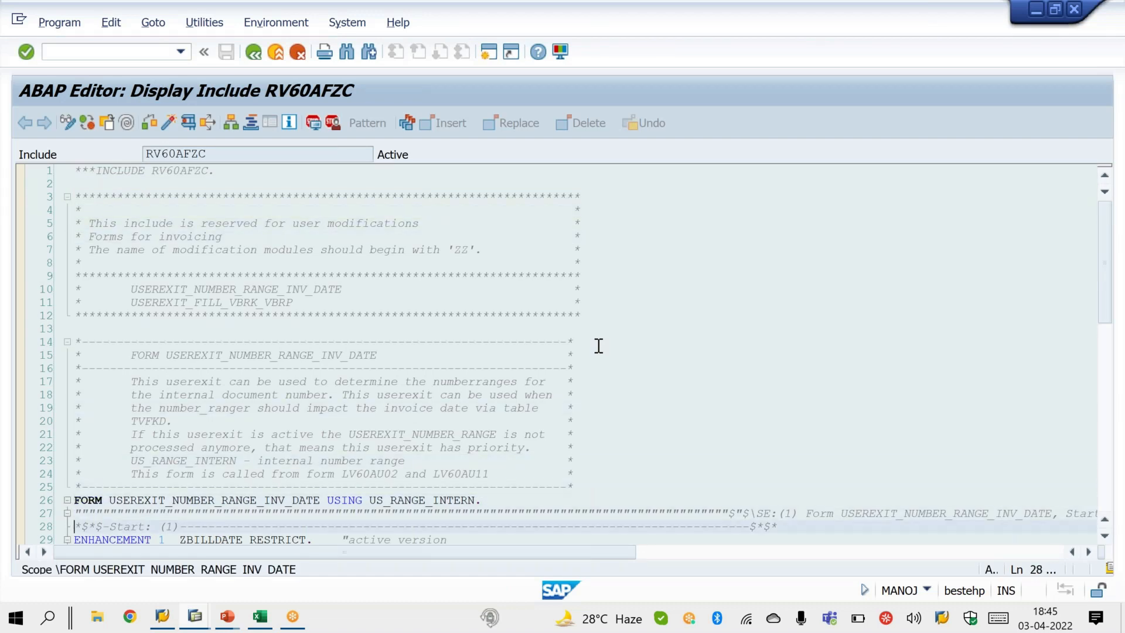
pyautogui.press('Down')
pyautogui.press('Down')
pyautogui.press('Down')
pyautogui.press('Down')
pyautogui.press('Down')
pyautogui.press('Down')
pyautogui.press('Down')
pyautogui.press('Down')
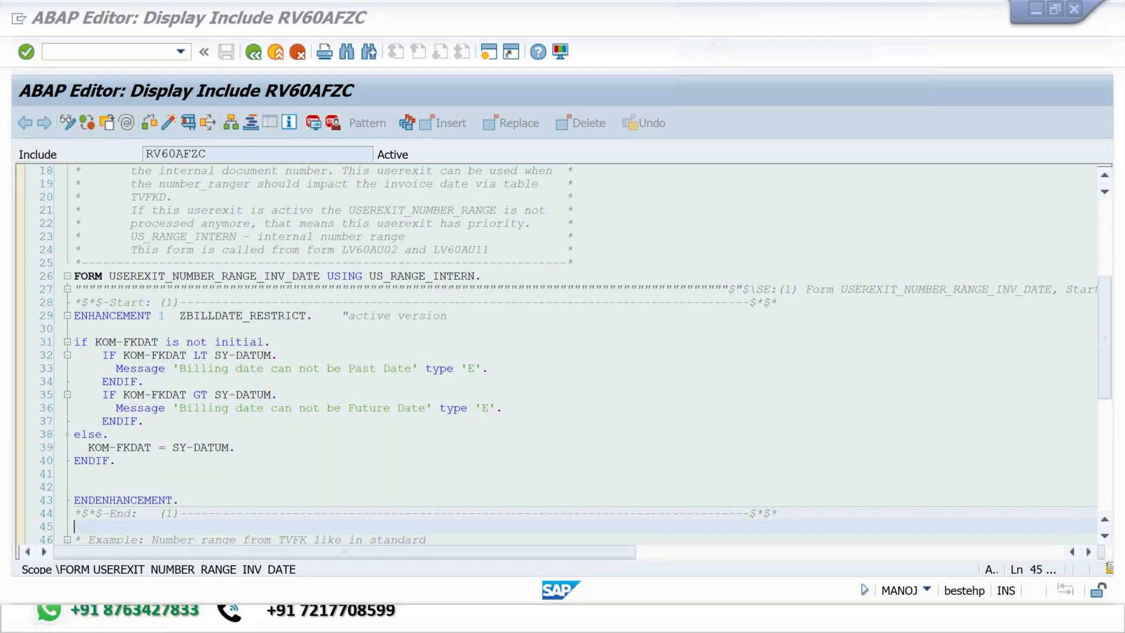
# Step: Underline the past-date and future-date error messages and mark the KOM-FKDAT LT SY-DATUM check with red ink
pyautogui.moveTo(186, 379); pyautogui.dragTo(438, 377)
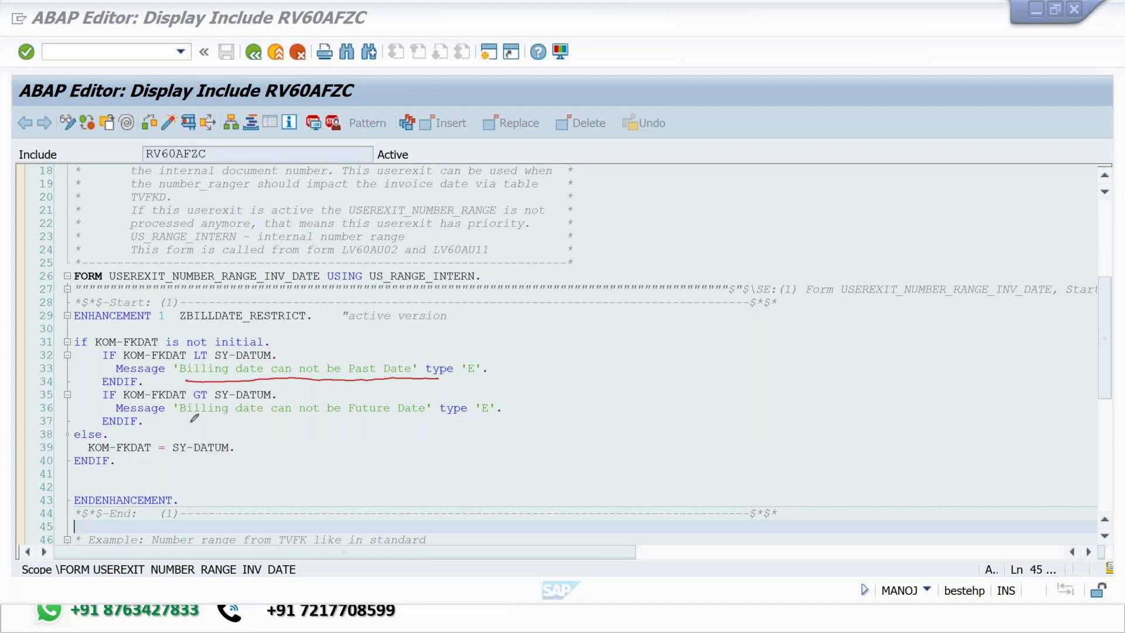
pyautogui.moveTo(175, 417); pyautogui.dragTo(461, 417)
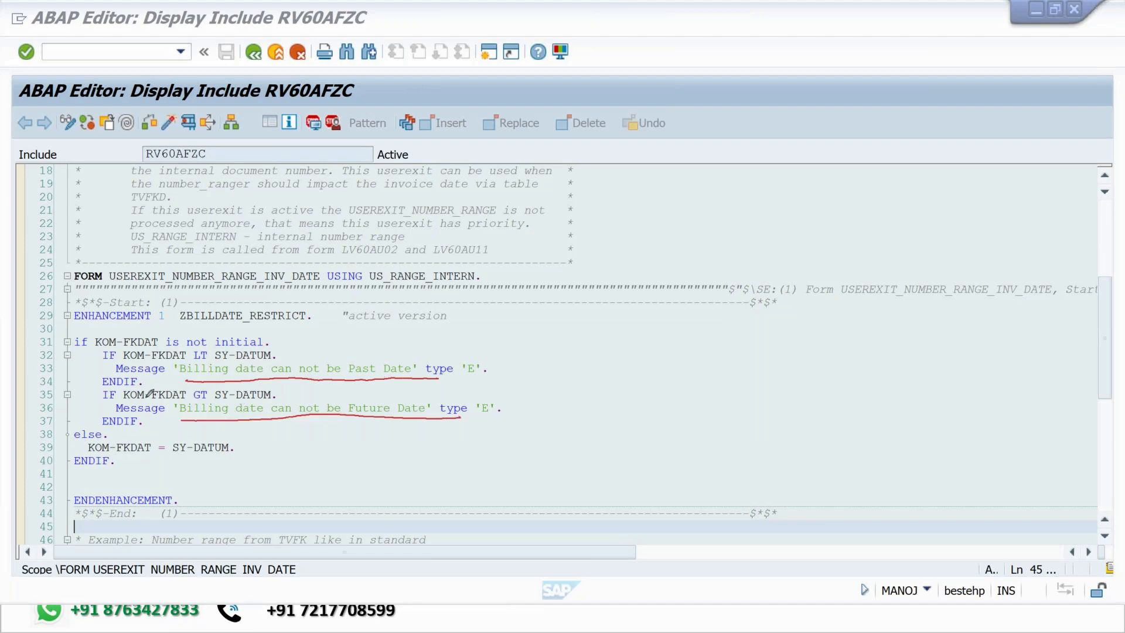
pyautogui.moveTo(151, 330)
pyautogui.mouseDown()
pyautogui.moveTo(126, 339)
pyautogui.moveTo(133, 354)
pyautogui.moveTo(211, 342)
pyautogui.mouseUp()
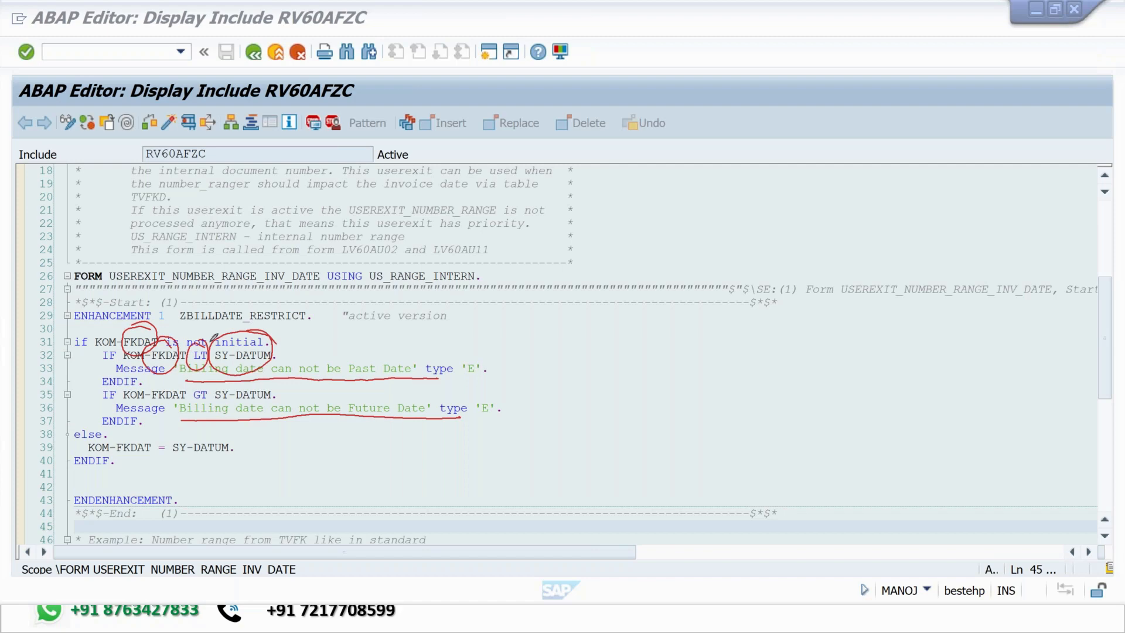
pyautogui.moveTo(291, 349); pyautogui.dragTo(410, 297)
pyautogui.moveTo(354, 352); pyautogui.dragTo(413, 313)
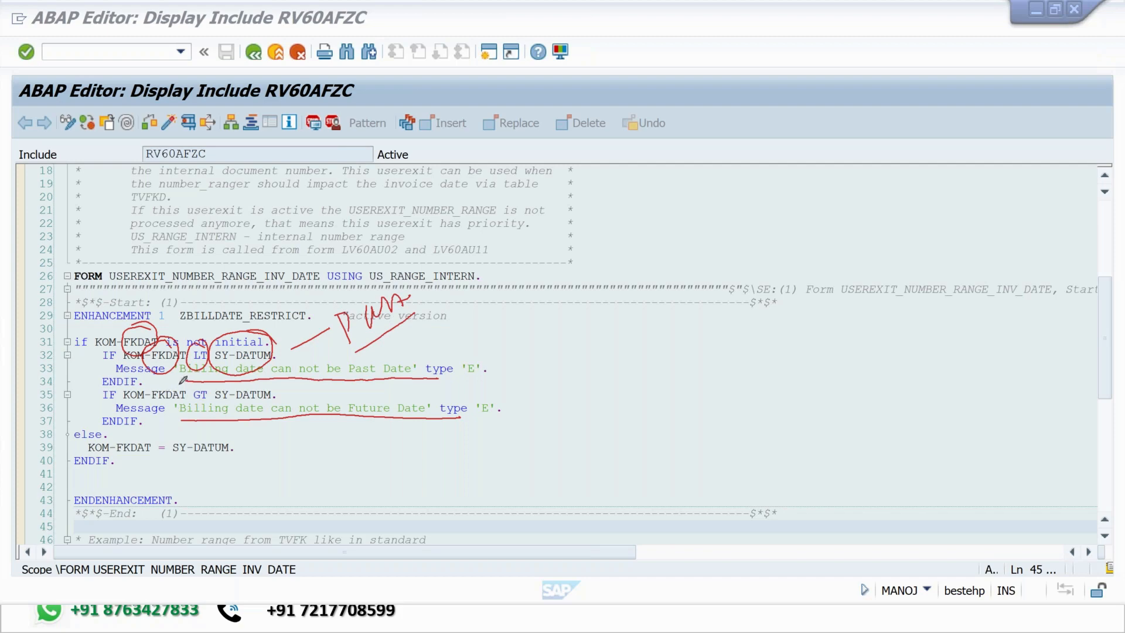
# Step: Circle the KOM-FKDAT GT SY-DATUM check with red ink and clear all annotations from the code
pyautogui.moveTo(183, 379)
pyautogui.mouseDown()
pyautogui.moveTo(170, 370)
pyautogui.moveTo(166, 415)
pyautogui.moveTo(120, 401)
pyautogui.mouseUp()
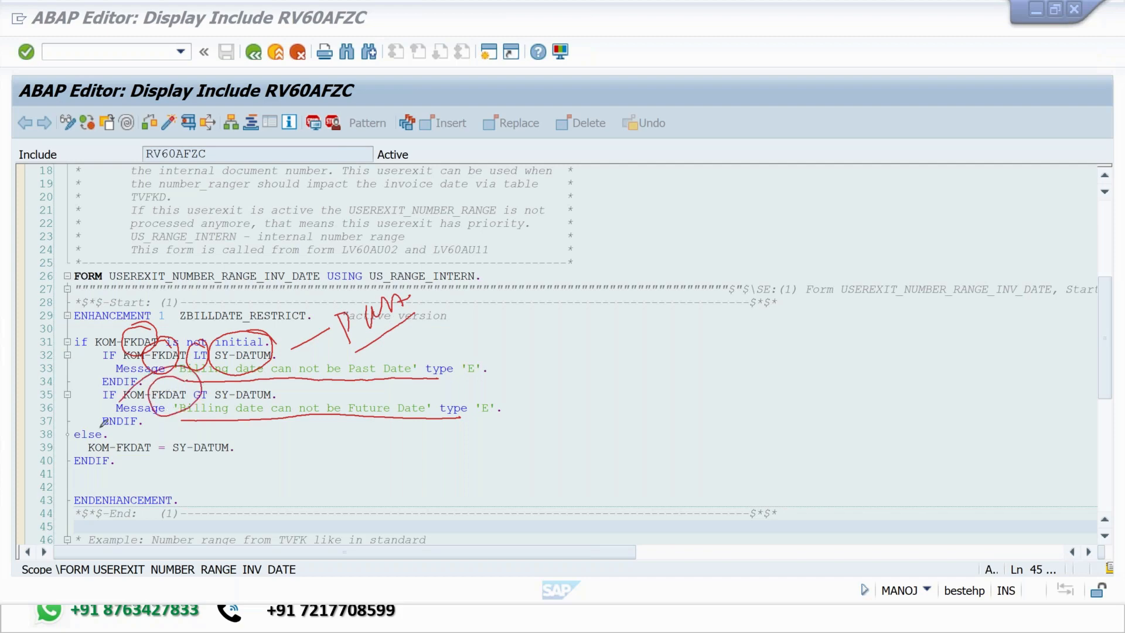
pyautogui.moveTo(216, 376)
pyautogui.mouseDown()
pyautogui.moveTo(193, 386)
pyautogui.moveTo(230, 376)
pyautogui.moveTo(278, 390)
pyautogui.mouseUp()
pyautogui.moveTo(565, 391)
pyautogui.mouseDown()
pyautogui.moveTo(586, 422)
pyautogui.moveTo(643, 395)
pyautogui.mouseUp()
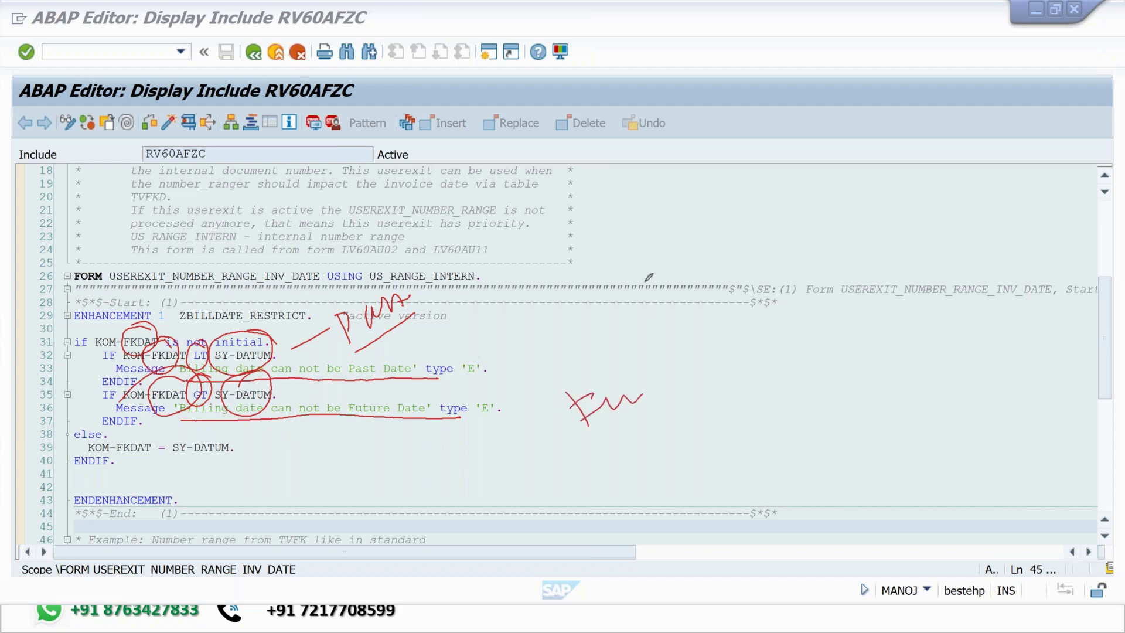
pyautogui.press('Escape')
pyautogui.rightClick(699, 391)
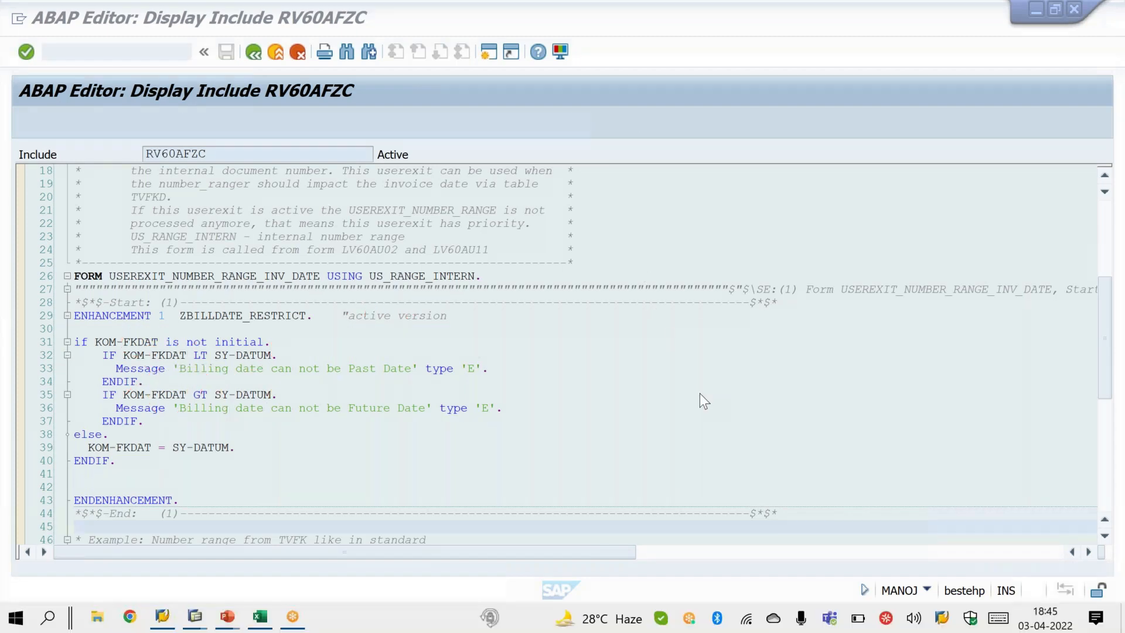
# Step: Switch to the PowerPoint slide show, tick today's date 04 and cross out the FUTURE and PAST signs
pyautogui.moveTo(227, 617)
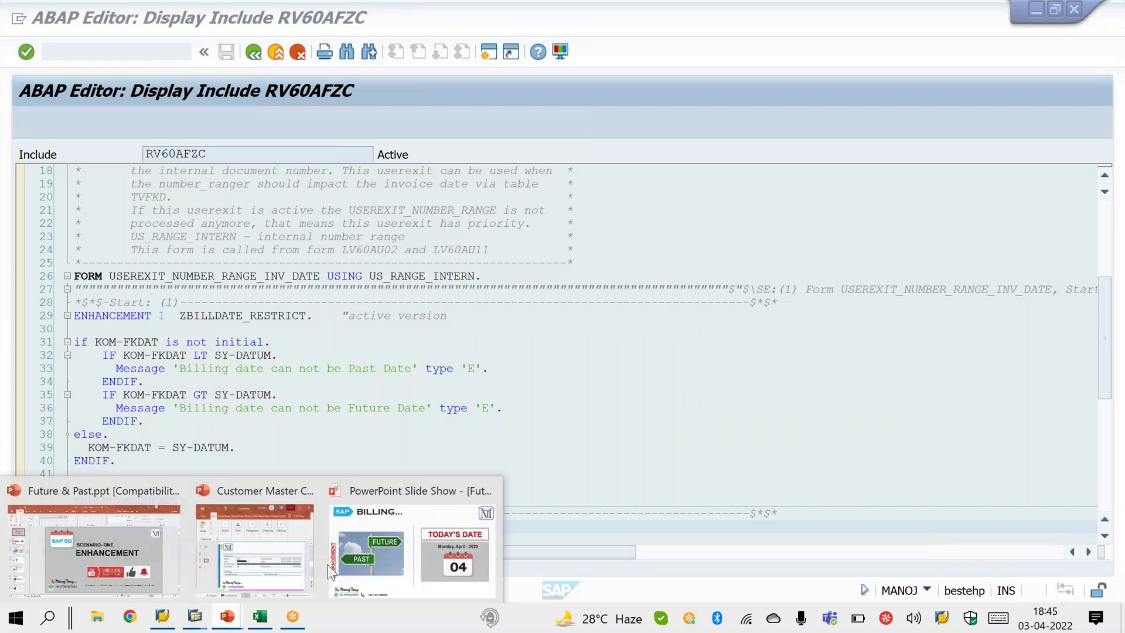
pyautogui.click(419, 550)
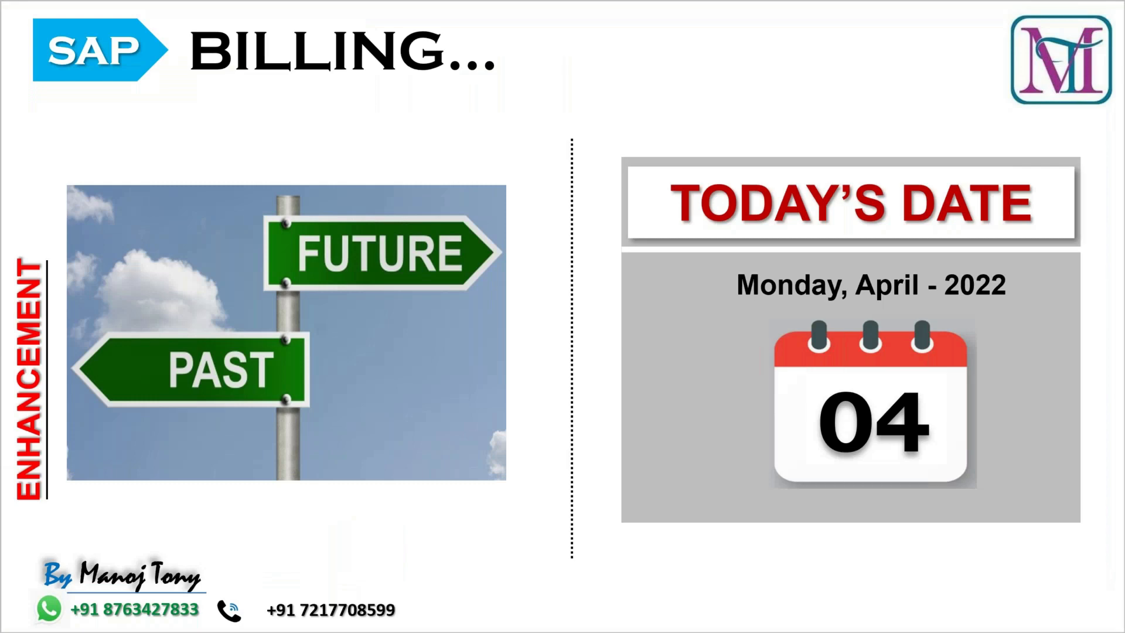
pyautogui.moveTo(765, 375)
pyautogui.mouseDown()
pyautogui.moveTo(778, 386)
pyautogui.moveTo(827, 343)
pyautogui.mouseUp()
pyautogui.moveTo(413, 199); pyautogui.dragTo(347, 293)
pyautogui.moveTo(328, 217); pyautogui.dragTo(421, 280)
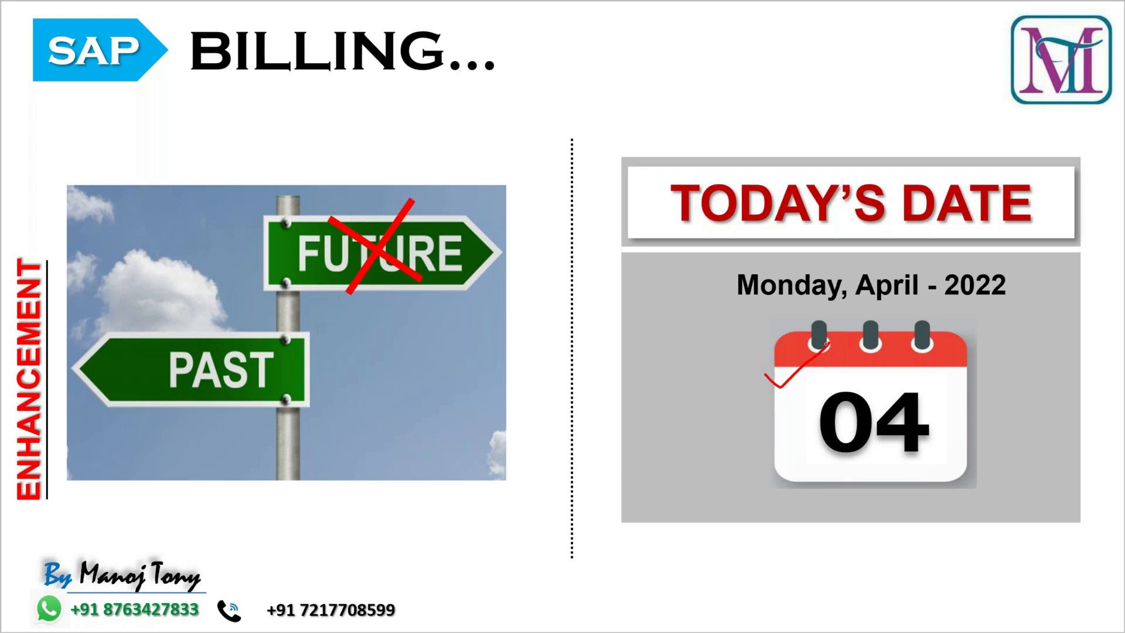
pyautogui.moveTo(252, 317); pyautogui.dragTo(187, 410)
pyautogui.moveTo(170, 334); pyautogui.dragTo(252, 389)
# Step: Advance to the Past Date slide, mark 04.04.2022 and the past date 03 April 2022, and return to the ABAP Editor
pyautogui.press('Right')
pyautogui.press('Right')
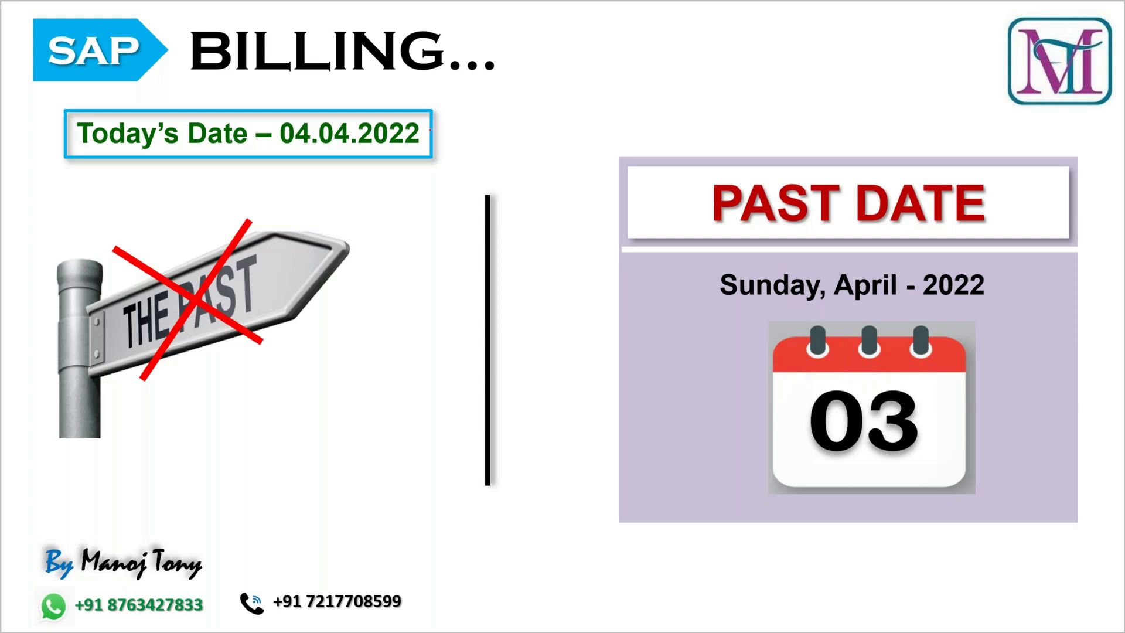
pyautogui.moveTo(432, 128); pyautogui.dragTo(481, 108)
pyautogui.moveTo(924, 408); pyautogui.dragTo(975, 398)
pyautogui.moveTo(834, 303); pyautogui.dragTo(988, 298)
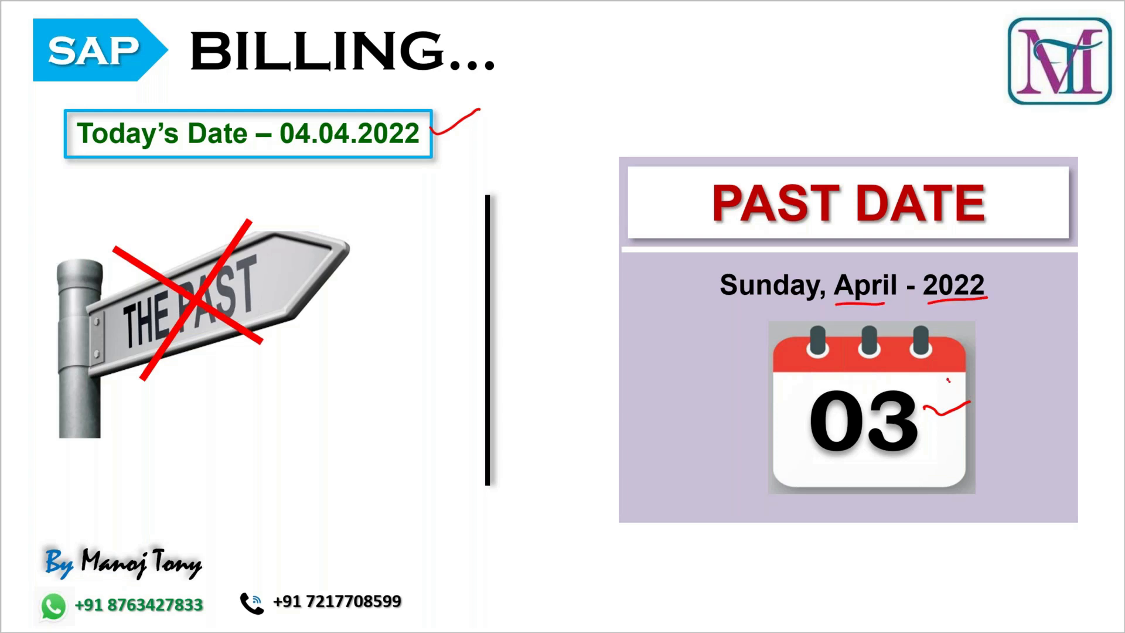
pyautogui.rightClick(948, 379)
pyautogui.moveTo(947, 379); pyautogui.dragTo(1019, 370)
pyautogui.hotkey('alt', 'Tab')
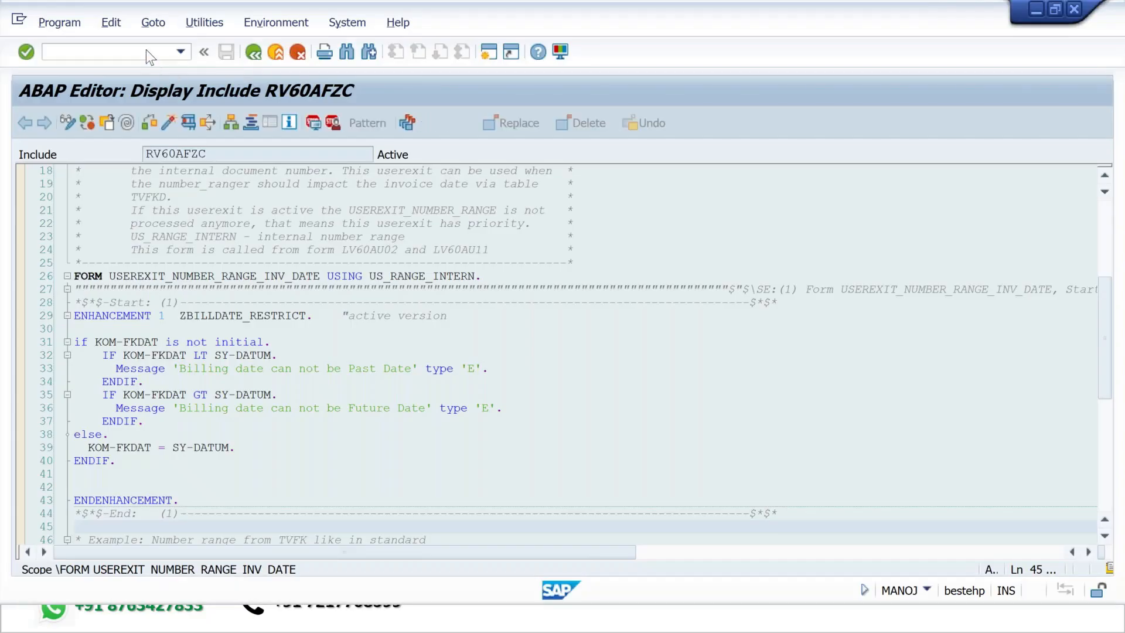
# Step: Start a standard order (OR) in VA01 for sales area M100/M1/M1 and enter the sold-to party's customer number
pyautogui.click(145, 51)
pyautogui.write('/nva01')
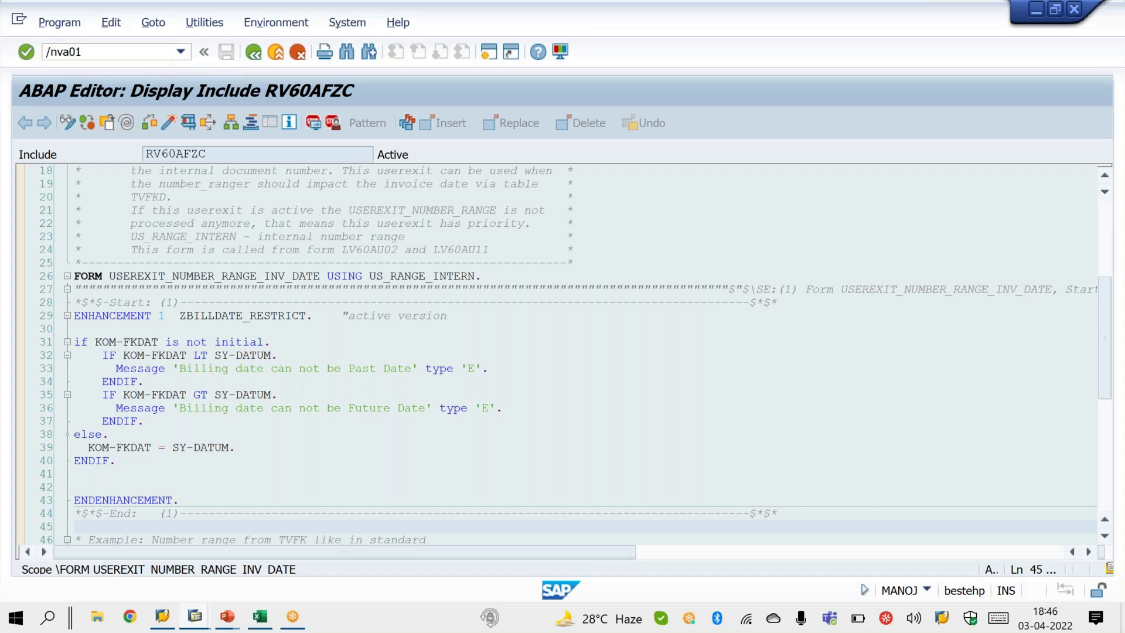
pyautogui.press('Return')
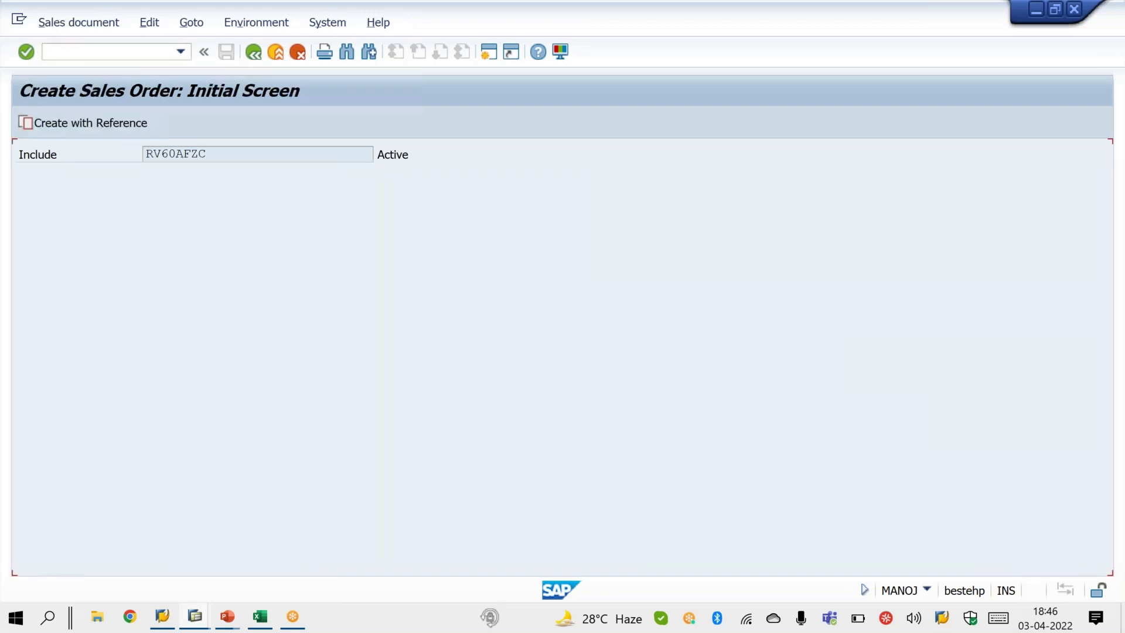
pyautogui.press('Return')
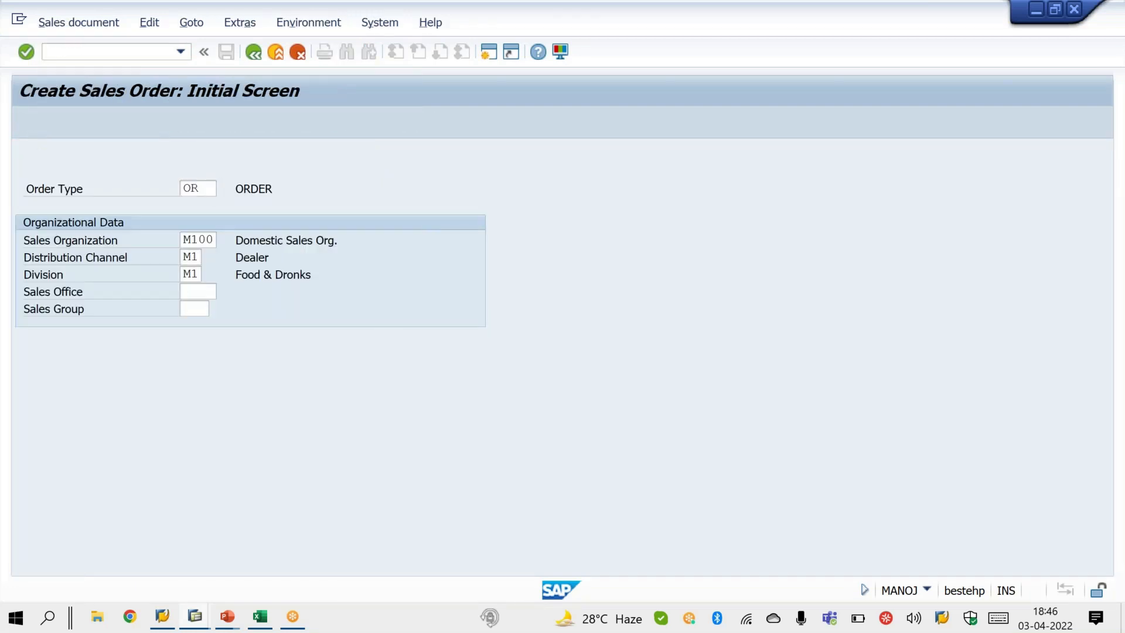
pyautogui.press('Down')
pyautogui.press('Down')
pyautogui.press('Return')
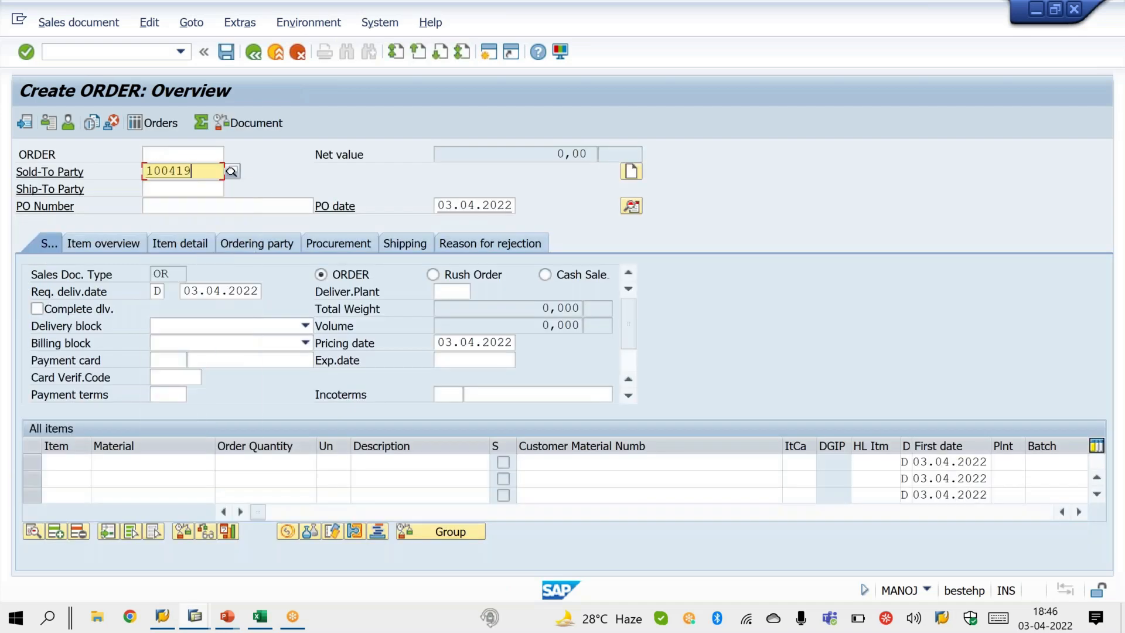
pyautogui.press('Return')
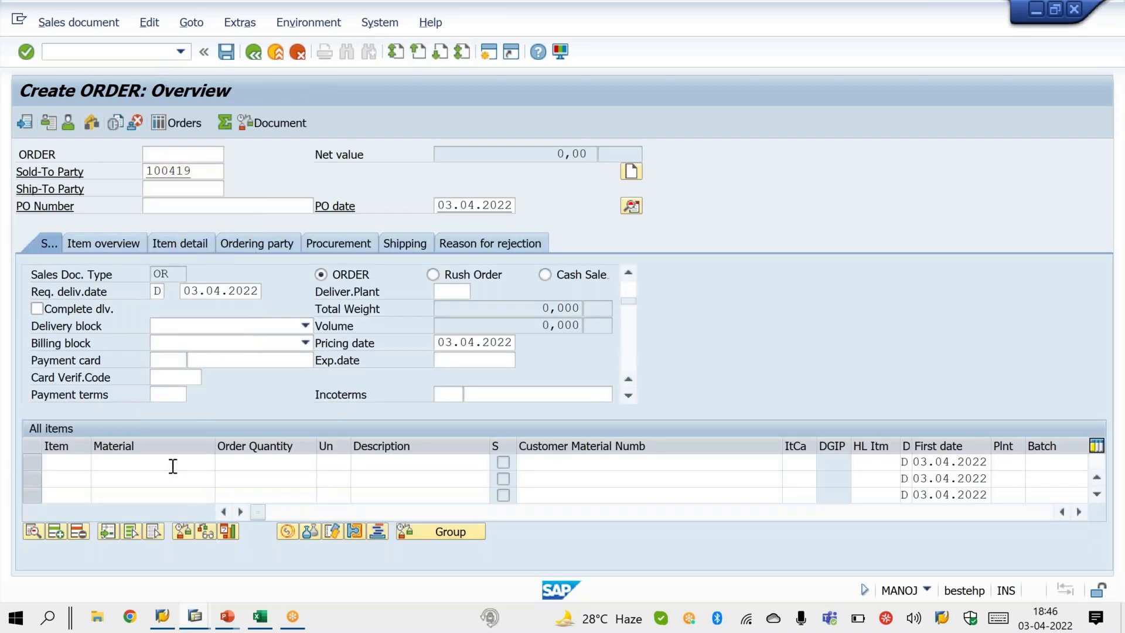
# Step: Add material X with an order quantity of 1 to the sales order and save it
pyautogui.click(172, 466)
pyautogui.press('Down')
pyautogui.press('Down')
pyautogui.press('Down')
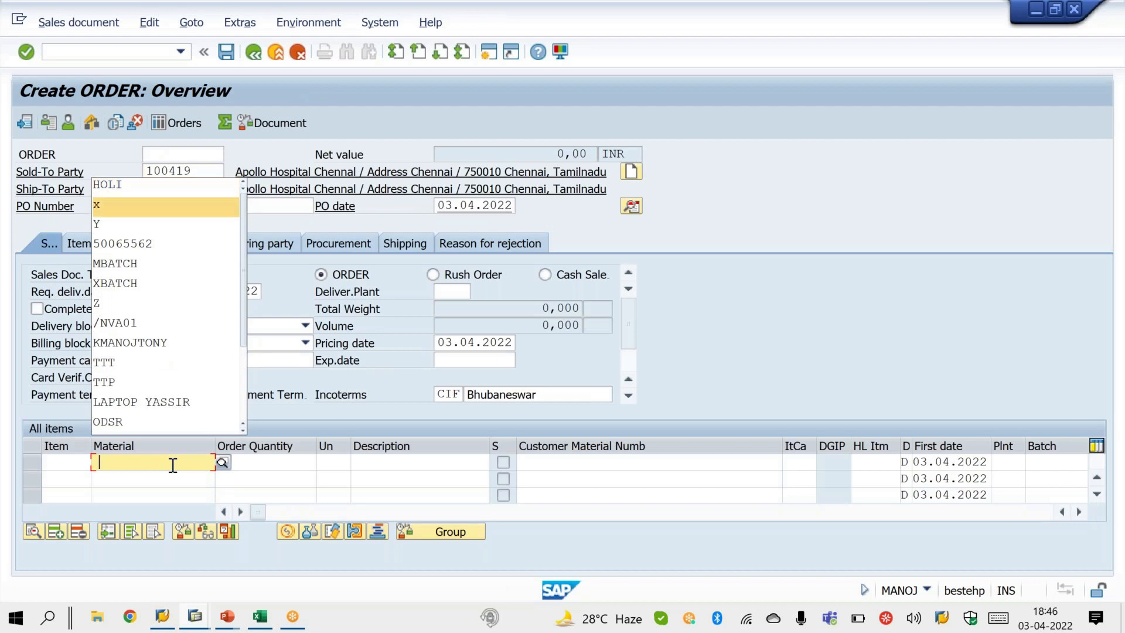
pyautogui.press('Return')
pyautogui.press('Tab')
pyautogui.write('1')
pyautogui.press('Return')
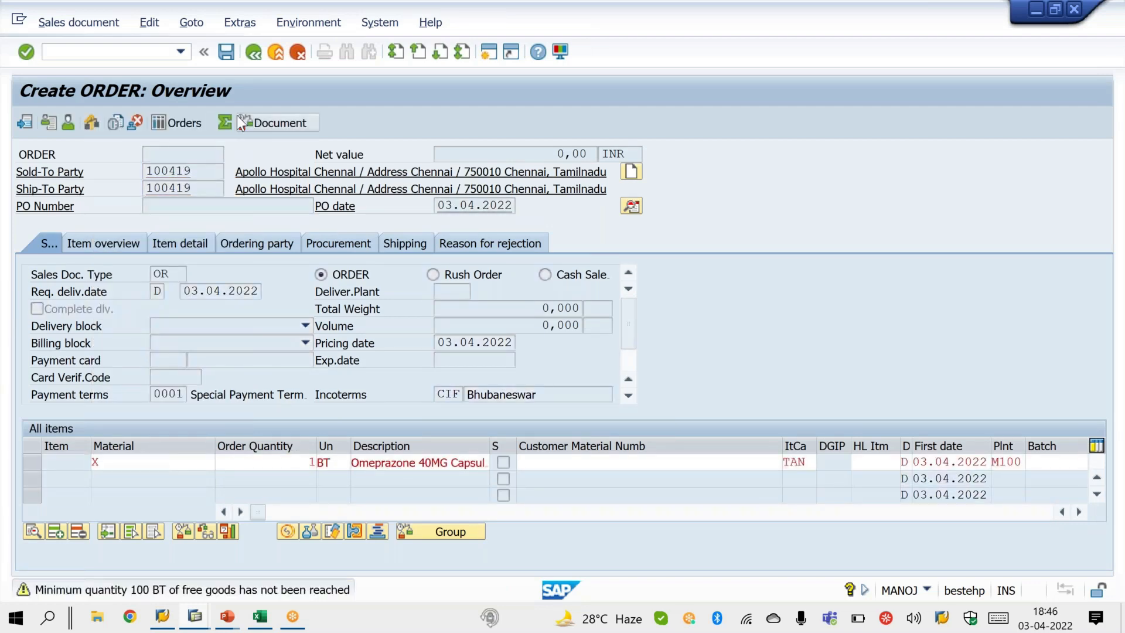
pyautogui.press('Return')
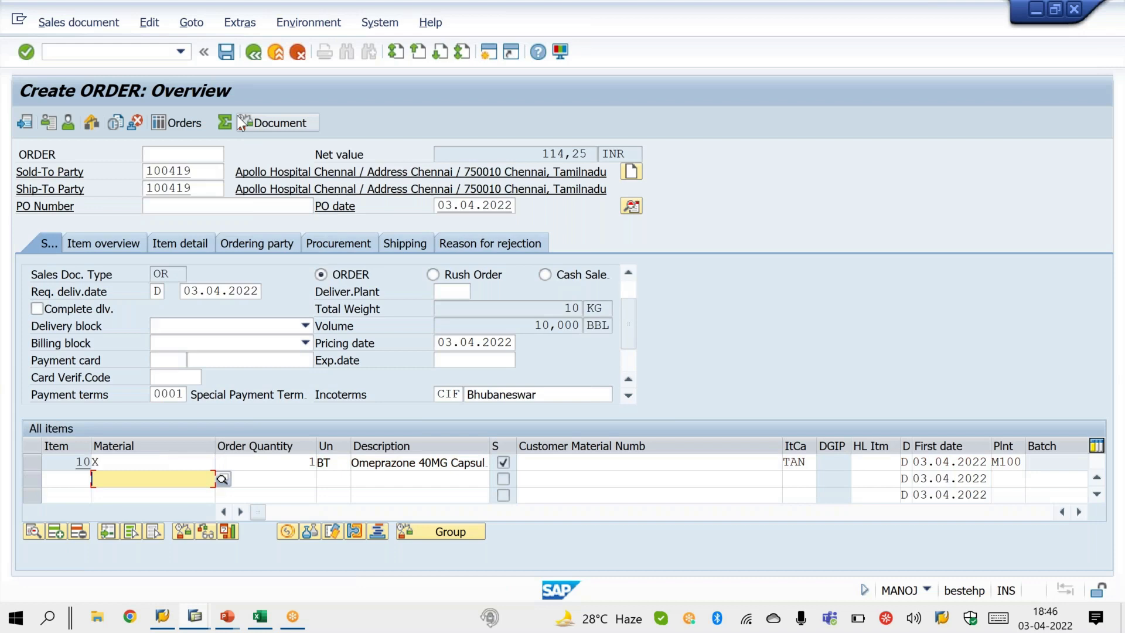
pyautogui.click(226, 51)
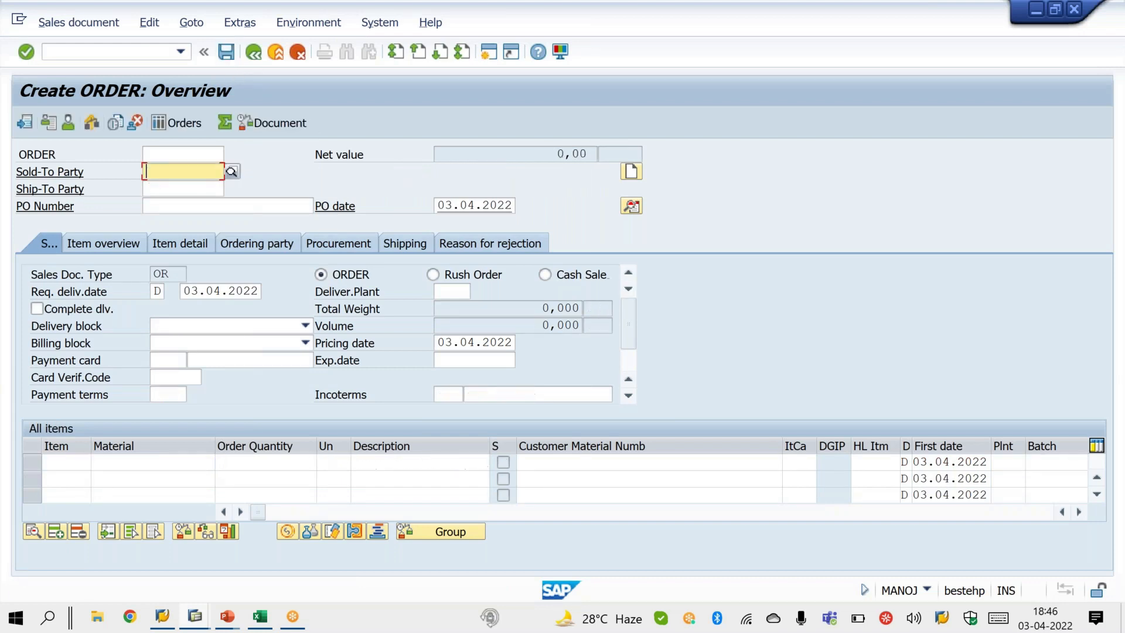
# Step: Create an outbound delivery for the saved order from shipping point M100 with selection date 30.04.2022
pyautogui.click(90, 26)
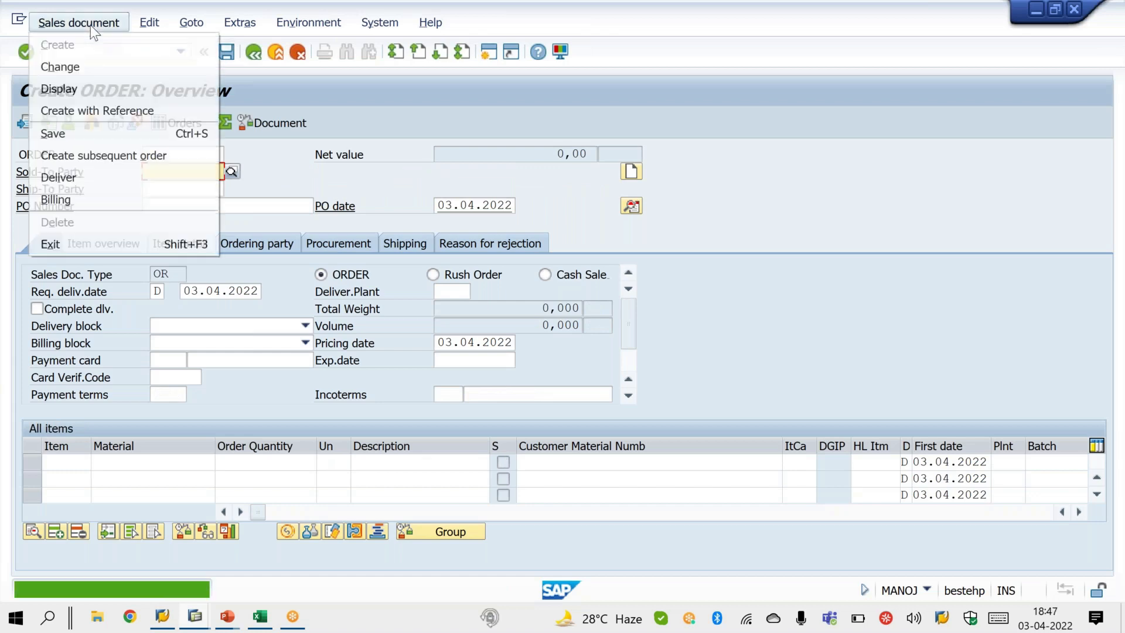
pyautogui.click(88, 177)
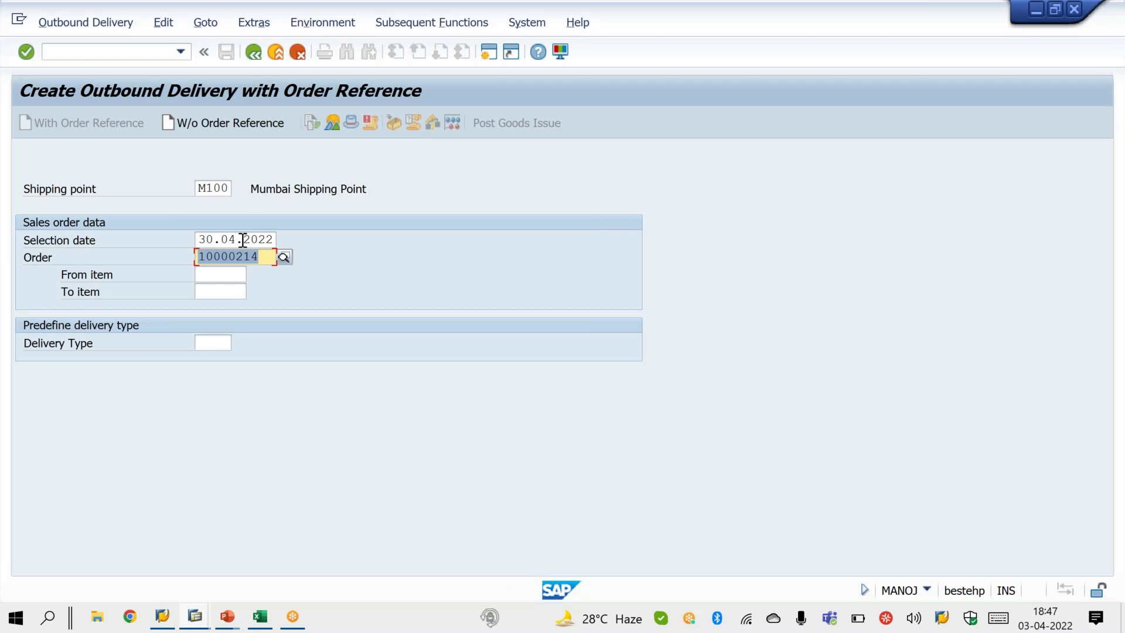
pyautogui.press('Return')
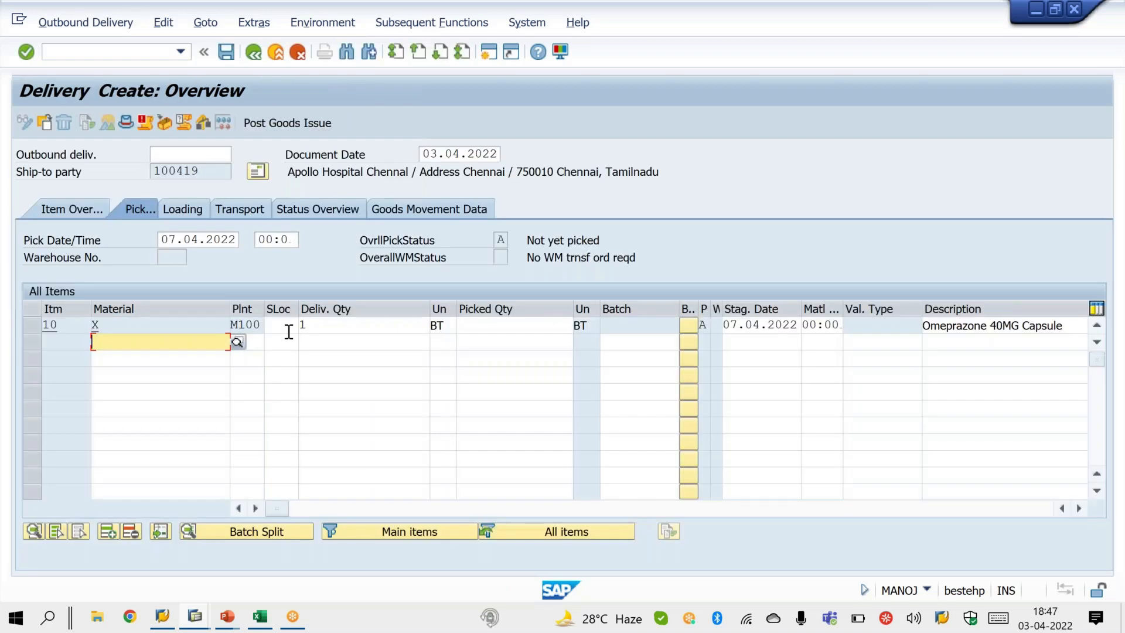
# Step: Set storage location M001 and picked quantity 1 for the delivery item and post the goods issue
pyautogui.click(289, 330)
pyautogui.press('Down')
pyautogui.press('Return')
pyautogui.press('Tab')
pyautogui.press('Tab')
pyautogui.press('Tab')
pyautogui.write('1')
pyautogui.press('Return')
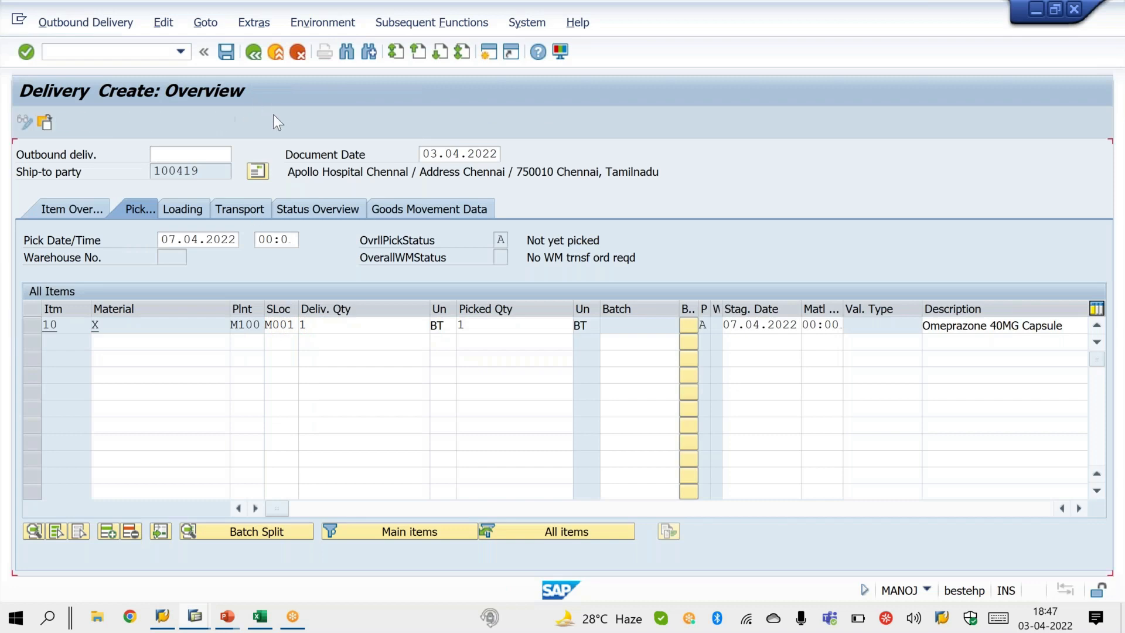
pyautogui.click(274, 116)
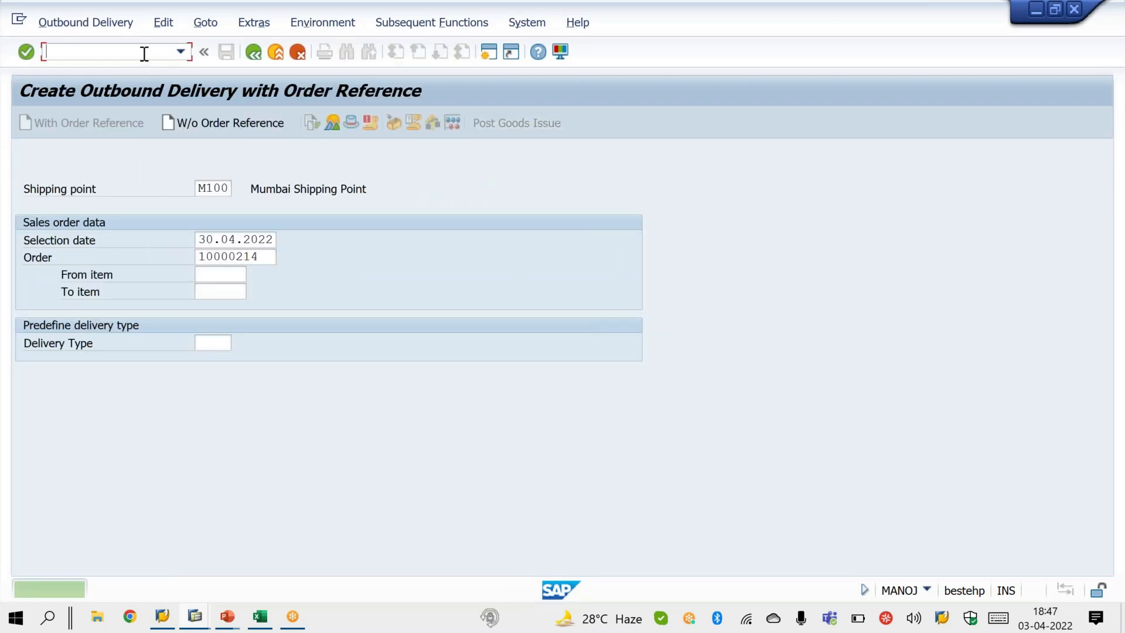
# Step: Start billing document creation with VF01, review the Past Date slide in PowerPoint and return to SAP
pyautogui.write('/nvf01')
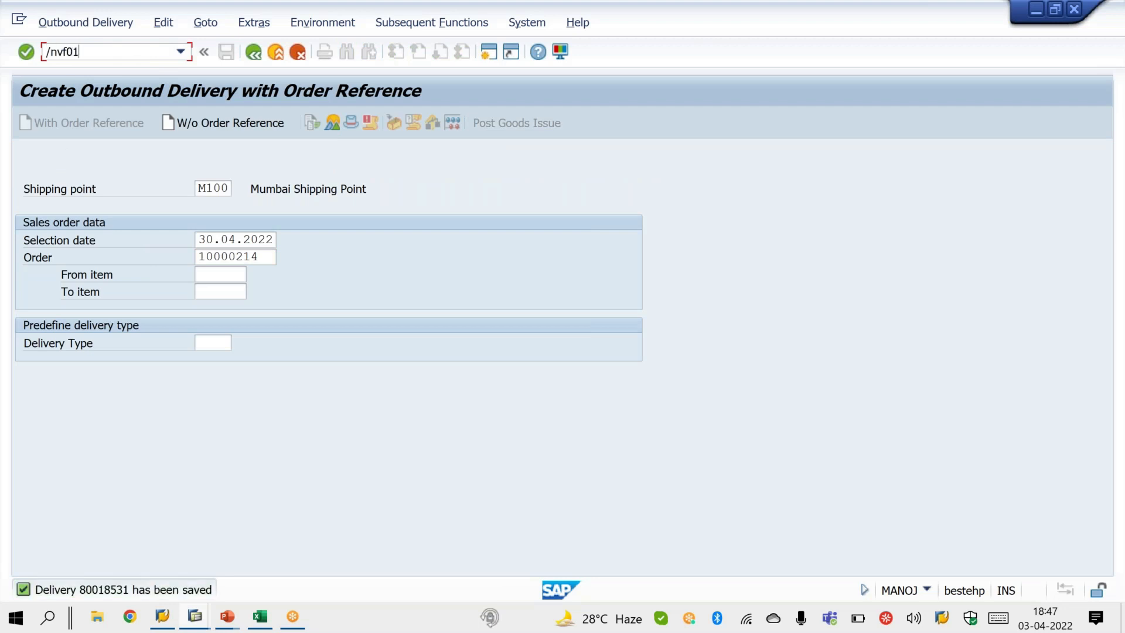
pyautogui.press('Return')
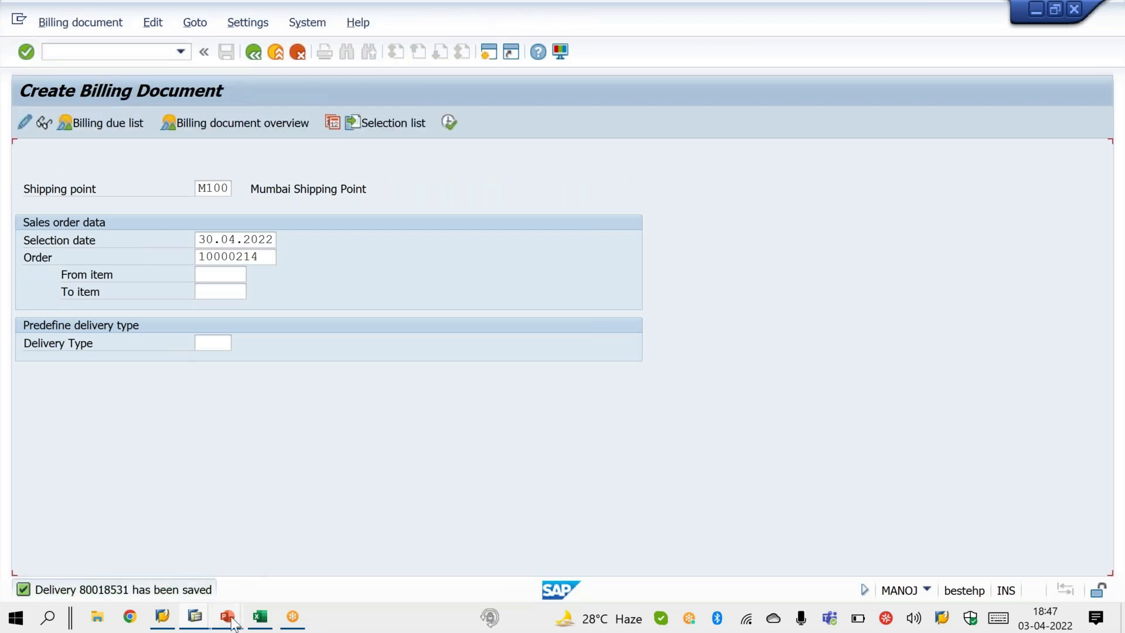
pyautogui.moveTo(228, 618)
pyautogui.click(387, 572)
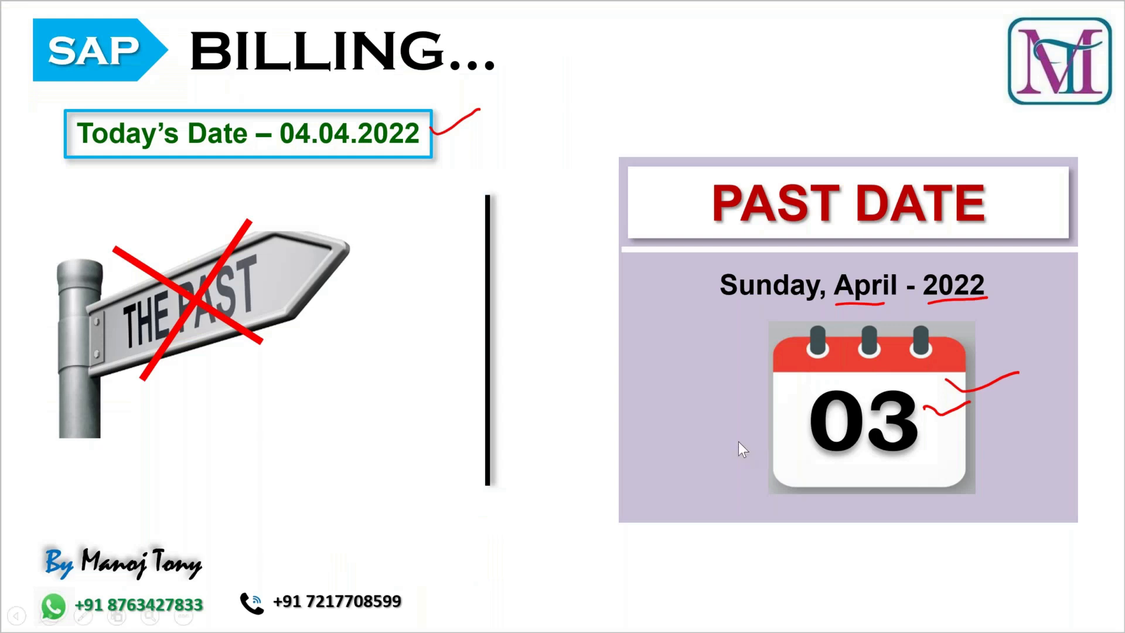
pyautogui.hotkey('alt', 'Tab')
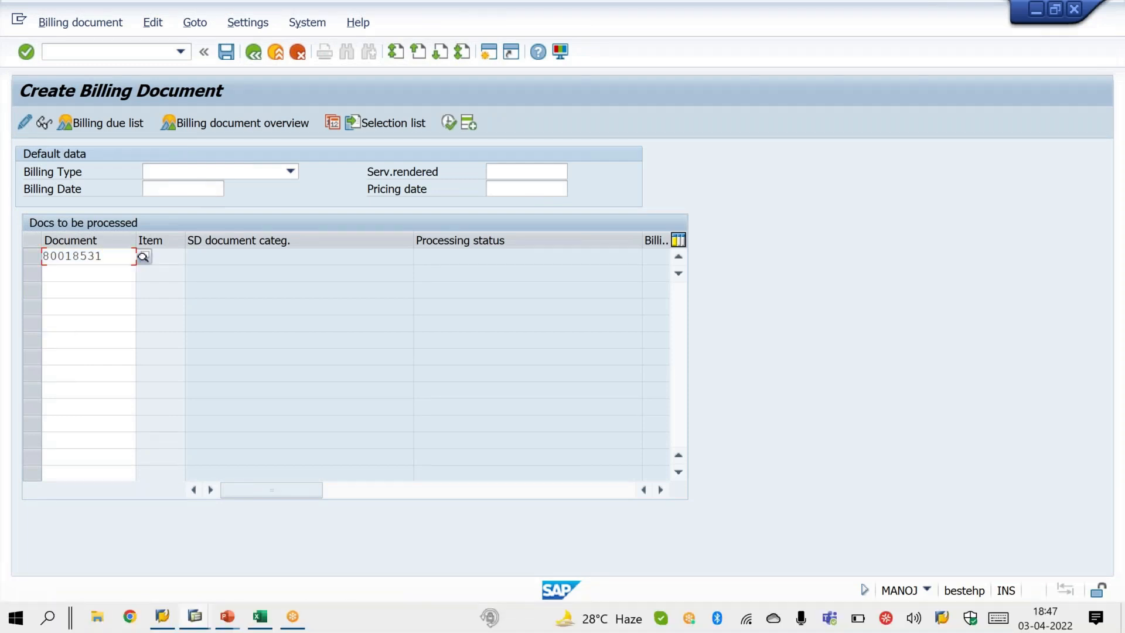
# Step: Set the billing date to 03.04.2022 and try to create the billing document for the delivery
pyautogui.click(183, 188)
pyautogui.click(212, 241)
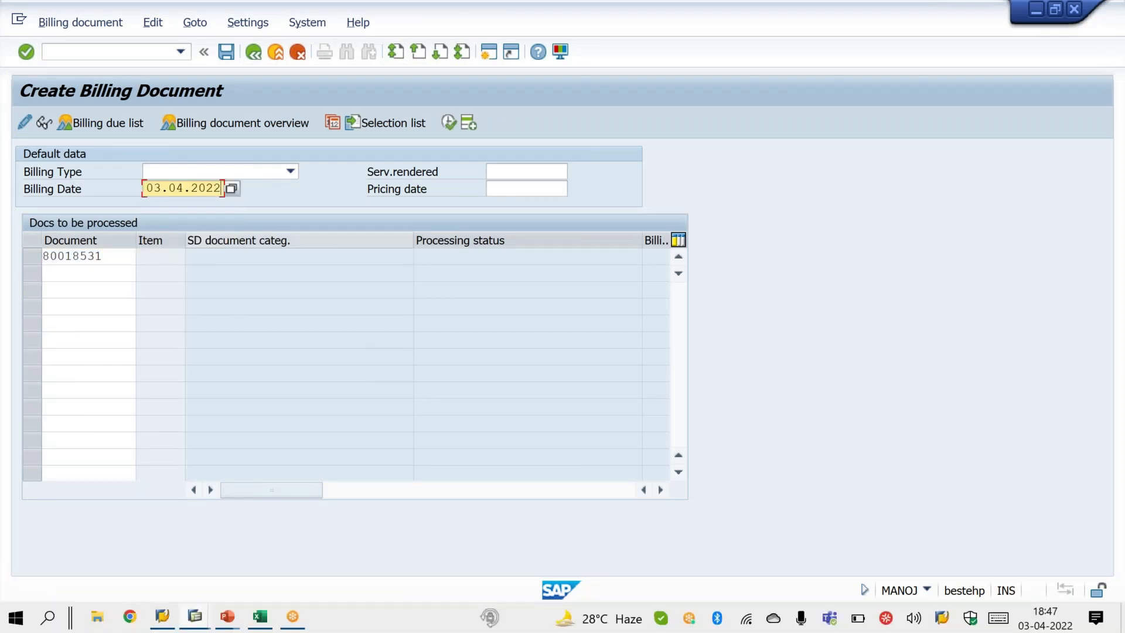
pyautogui.press('Return')
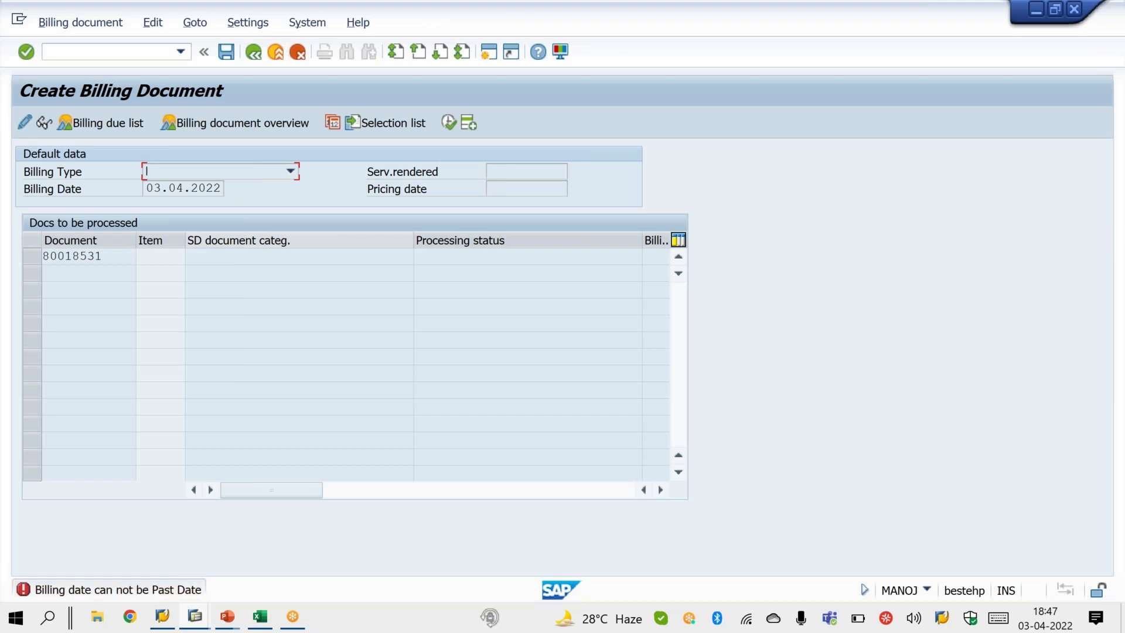
# Step: Circle the past-date error message with red ink and clear the annotation
pyautogui.click(724, 51)
pyautogui.moveTo(191, 537)
pyautogui.mouseDown()
pyautogui.moveTo(26, 583)
pyautogui.moveTo(183, 530)
pyautogui.moveTo(101, 547)
pyautogui.mouseUp()
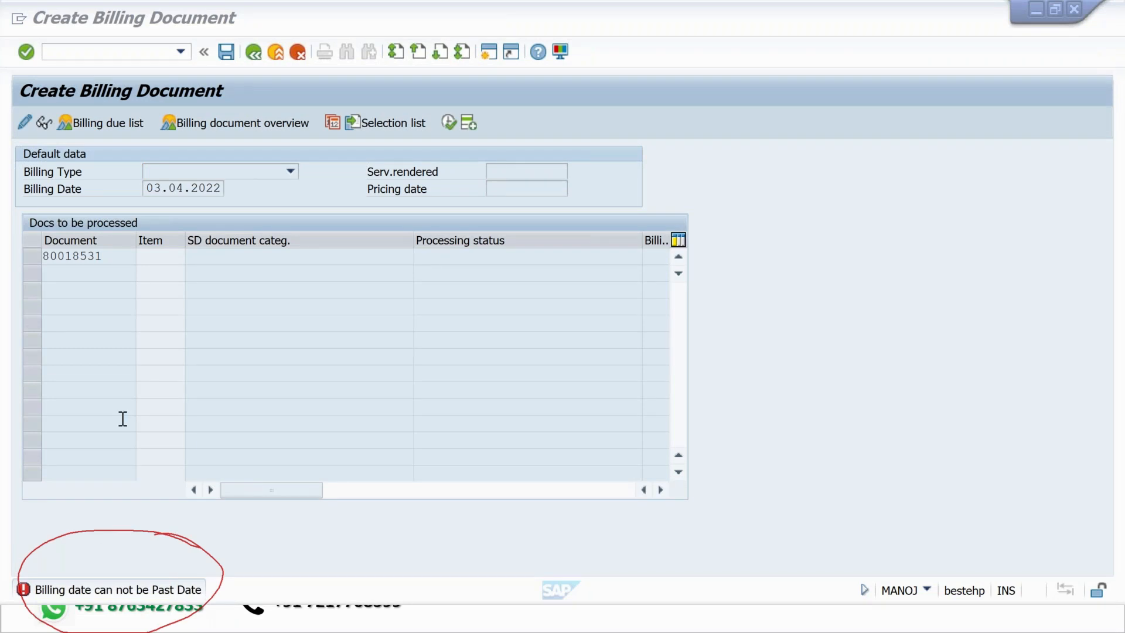
pyautogui.press('Escape')
pyautogui.press('Escape')
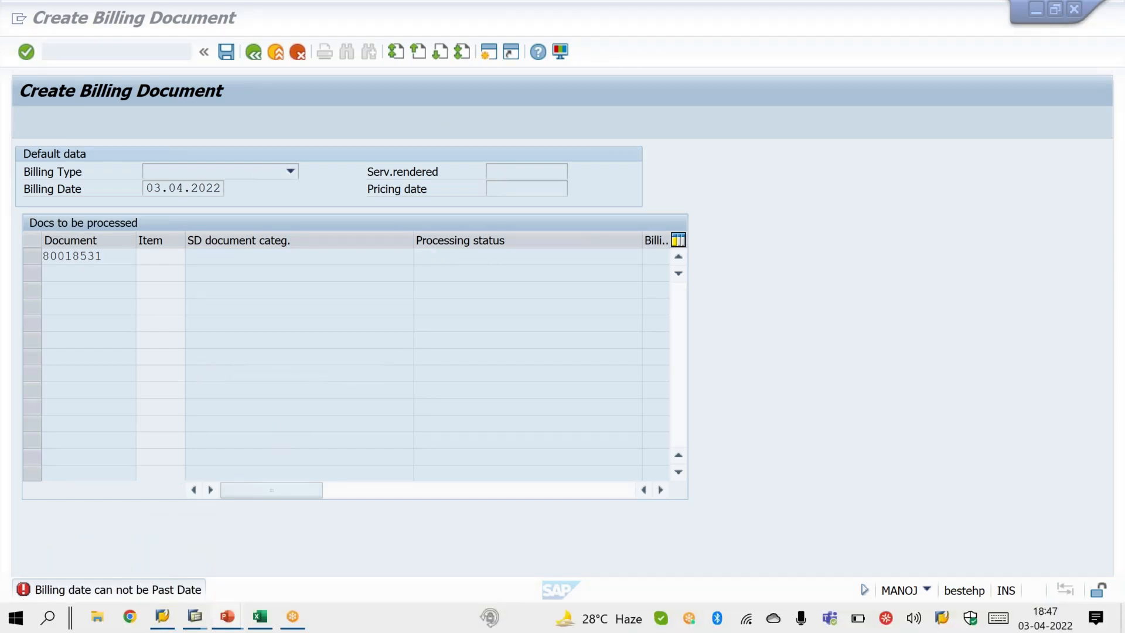
# Step: Switch to the PowerPoint slide show, advance to the Future Date slide and mark today's day as 4 inside a red circle
pyautogui.moveTo(227, 616)
pyautogui.click(366, 551)
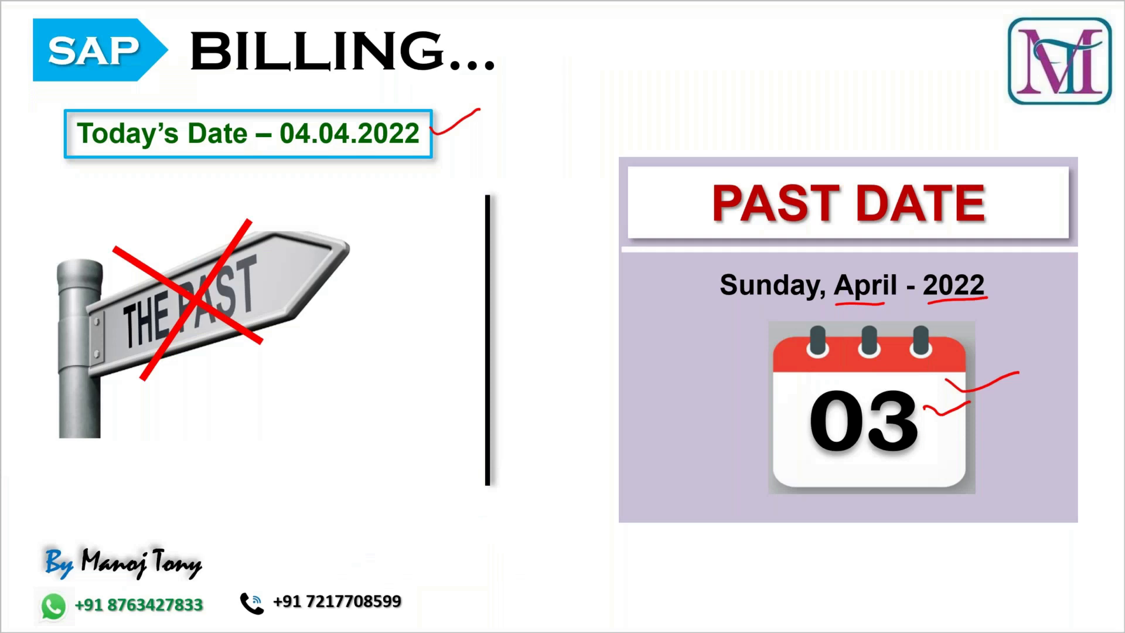
pyautogui.press('Right')
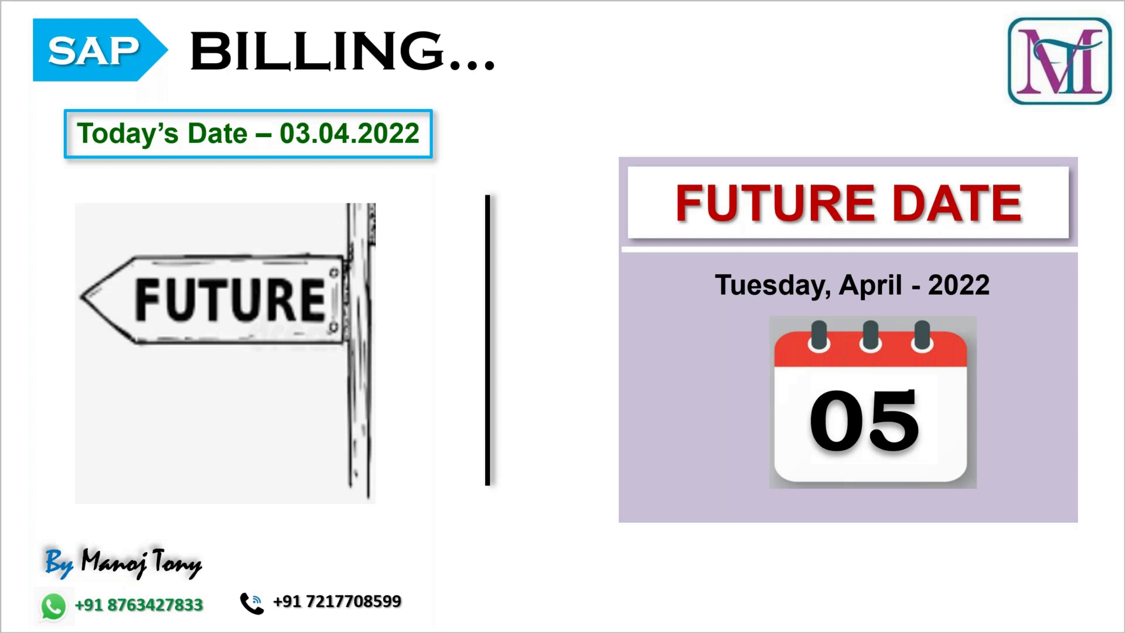
pyautogui.moveTo(296, 122); pyautogui.dragTo(308, 148)
pyautogui.moveTo(287, 101)
pyautogui.mouseDown()
pyautogui.moveTo(320, 137)
pyautogui.moveTo(281, 97)
pyautogui.mouseUp()
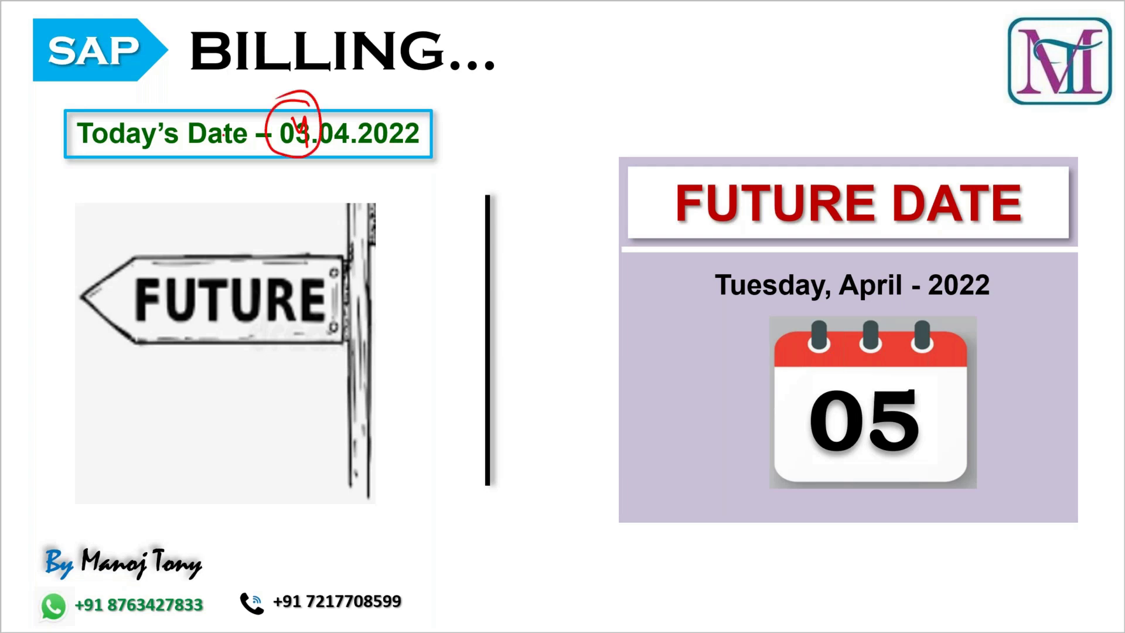
# Step: Circle the future day 05, underline April and 2022, cross out the FUTURE sign and return to SAP
pyautogui.moveTo(908, 380)
pyautogui.mouseDown()
pyautogui.moveTo(908, 369)
pyautogui.moveTo(806, 395)
pyautogui.moveTo(902, 471)
pyautogui.moveTo(937, 406)
pyautogui.moveTo(911, 373)
pyautogui.mouseUp()
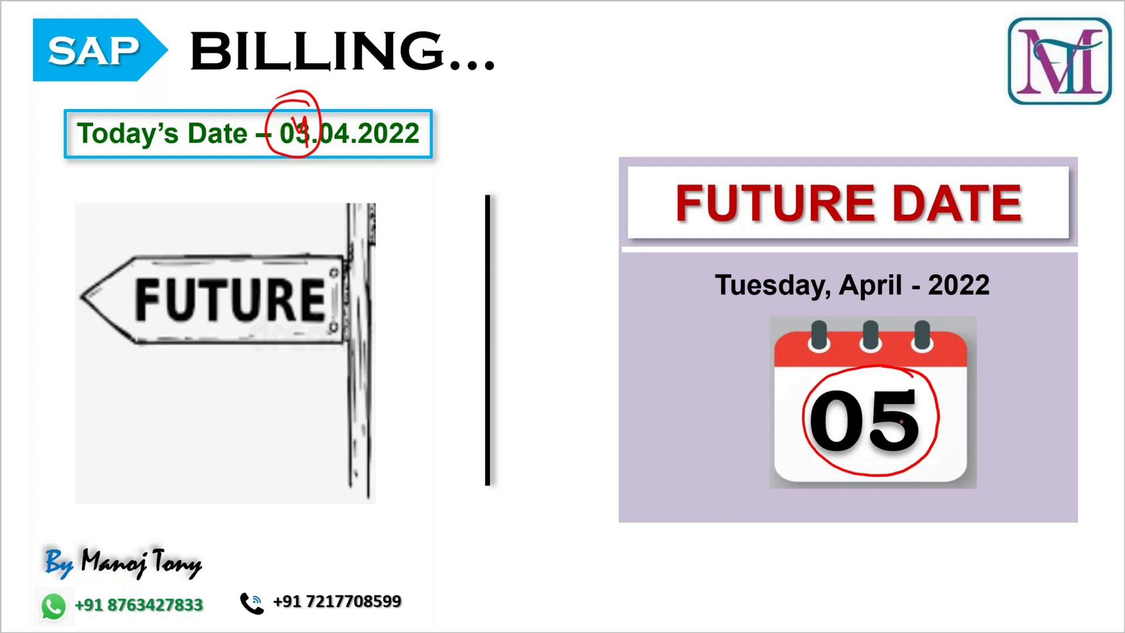
pyautogui.moveTo(844, 306); pyautogui.dragTo(994, 299)
pyautogui.moveTo(250, 217); pyautogui.dragTo(140, 378)
pyautogui.moveTo(113, 245); pyautogui.dragTo(263, 340)
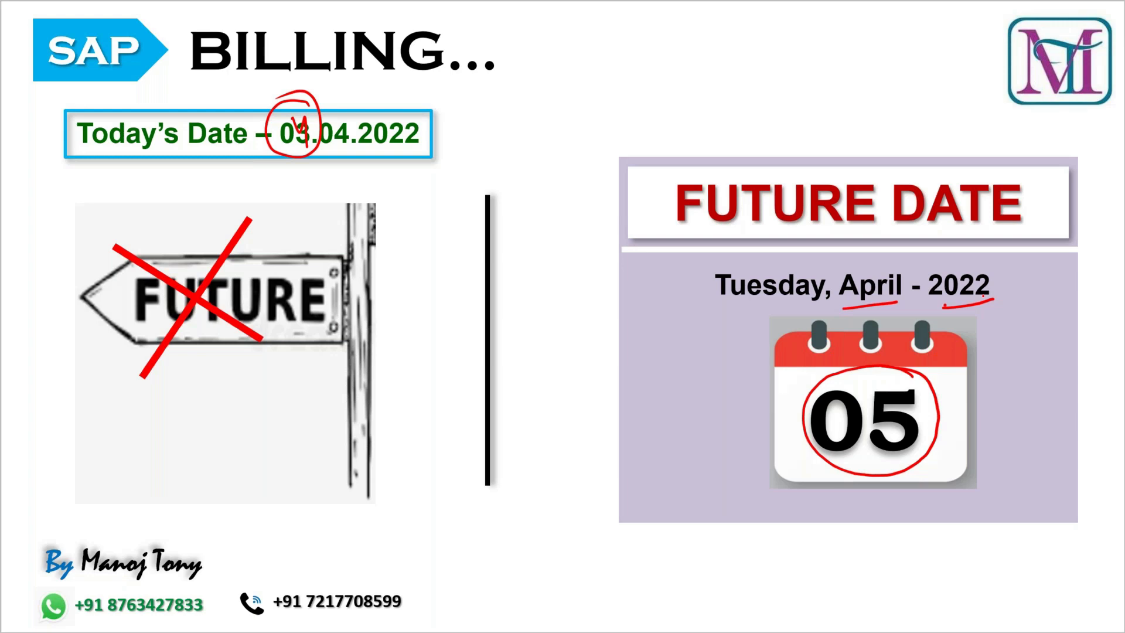
pyautogui.hotkey('alt', 'Tab')
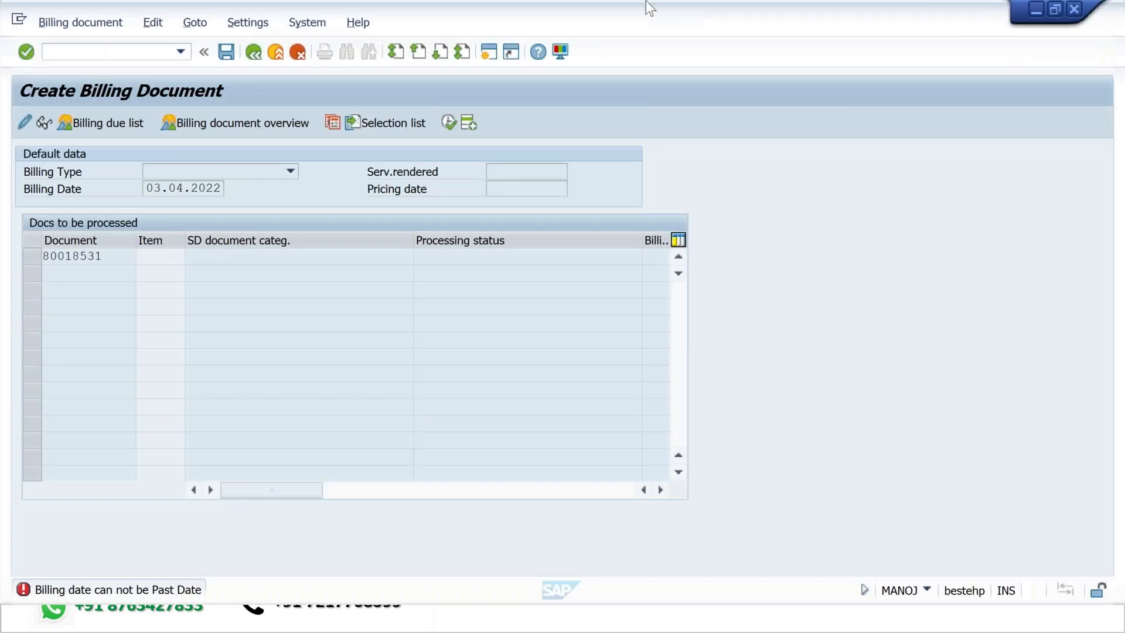
# Step: Restart VF01 for the same delivery, set the billing date to 05.04.2022 and try to create the billing document
pyautogui.click(149, 50)
pyautogui.write('/nvf01')
pyautogui.press('Return')
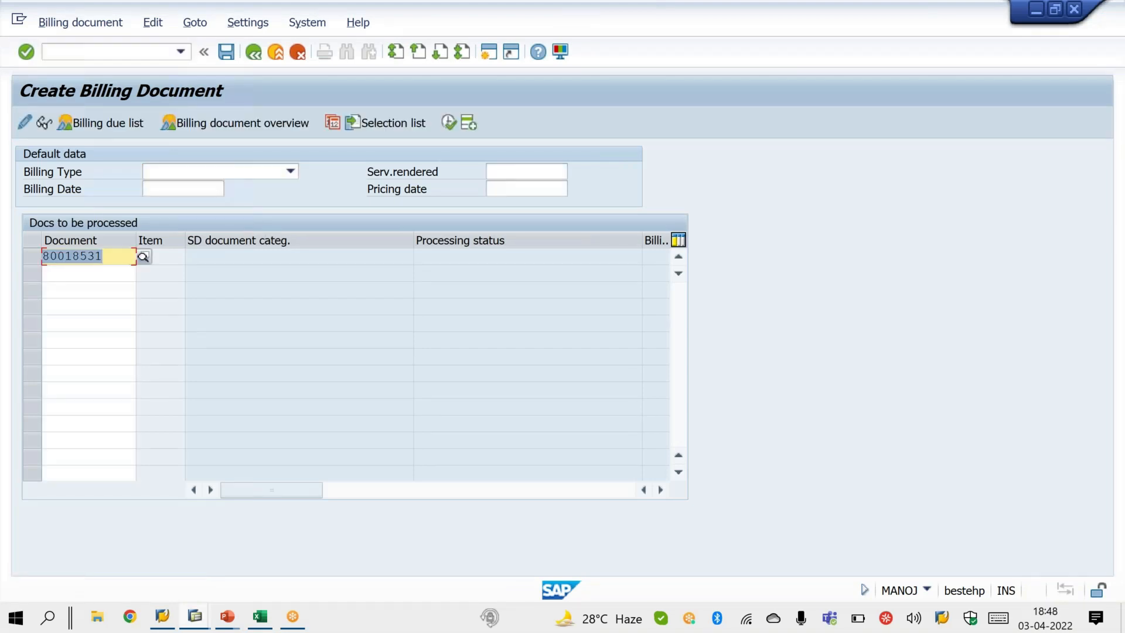
pyautogui.click(216, 189)
pyautogui.click(231, 188)
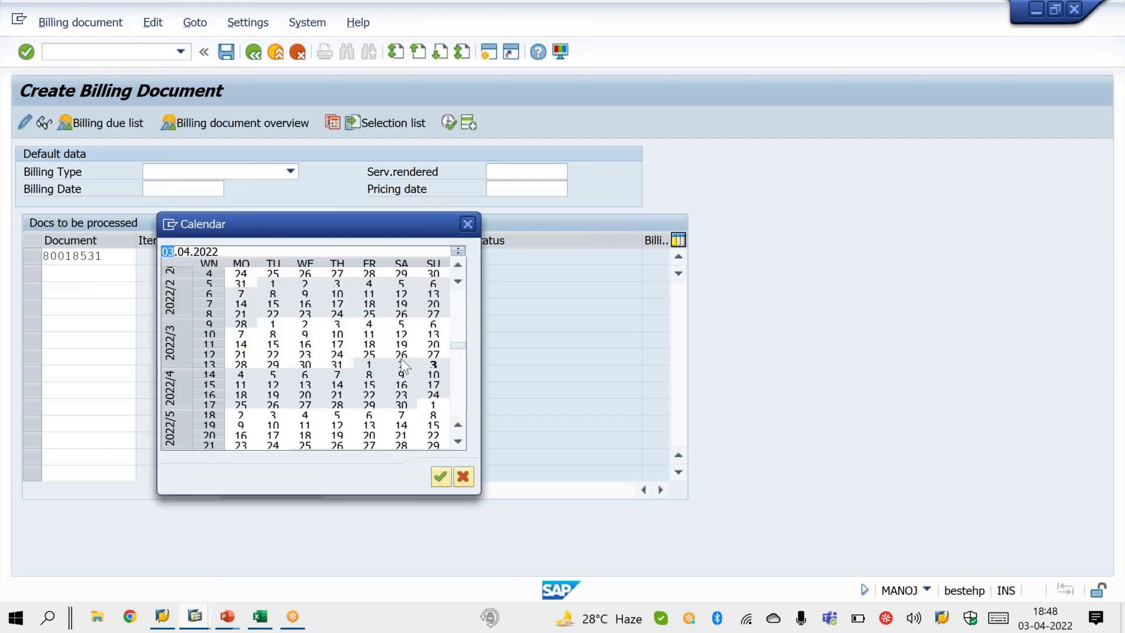
pyautogui.doubleClick(272, 375)
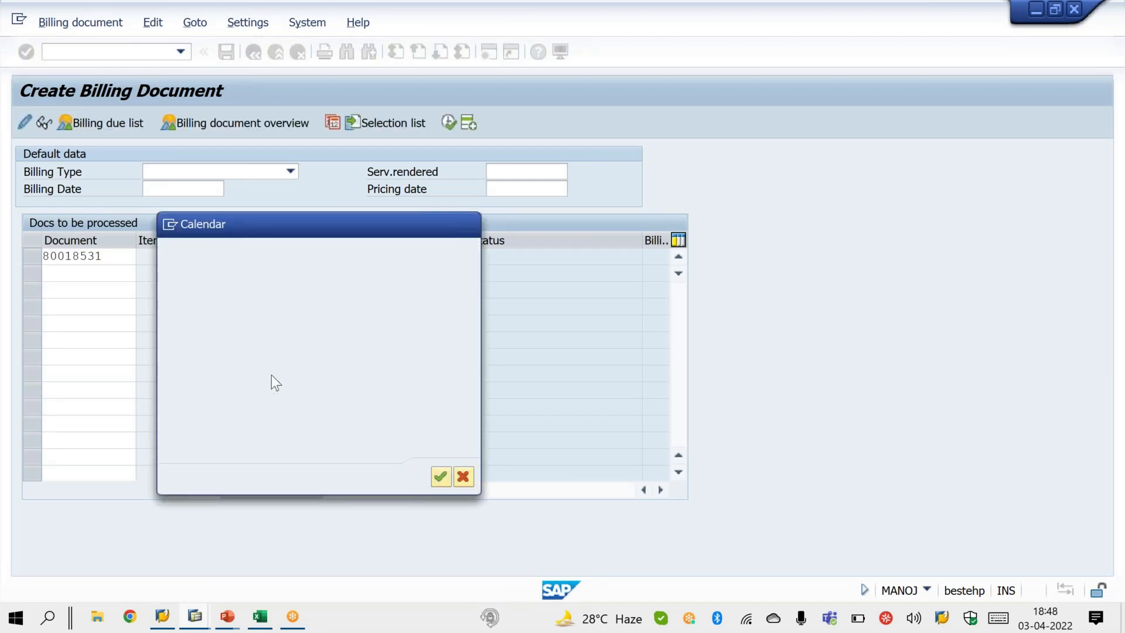
pyautogui.press('Return')
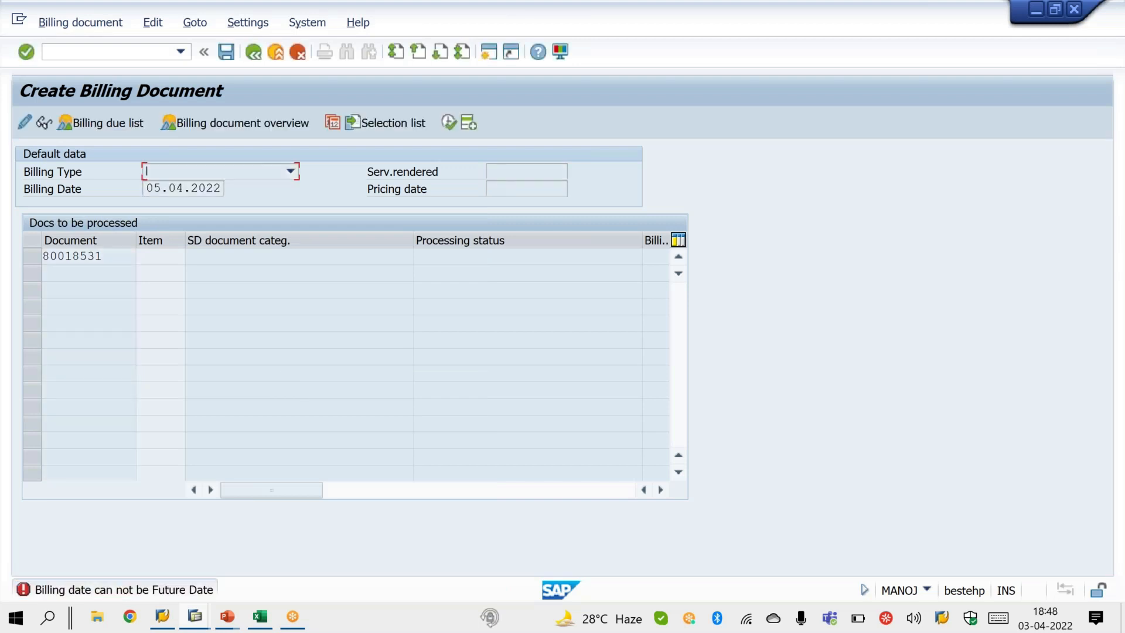
# Step: Circle the future-date error message with red ink and clear the annotation
pyautogui.click(724, 55)
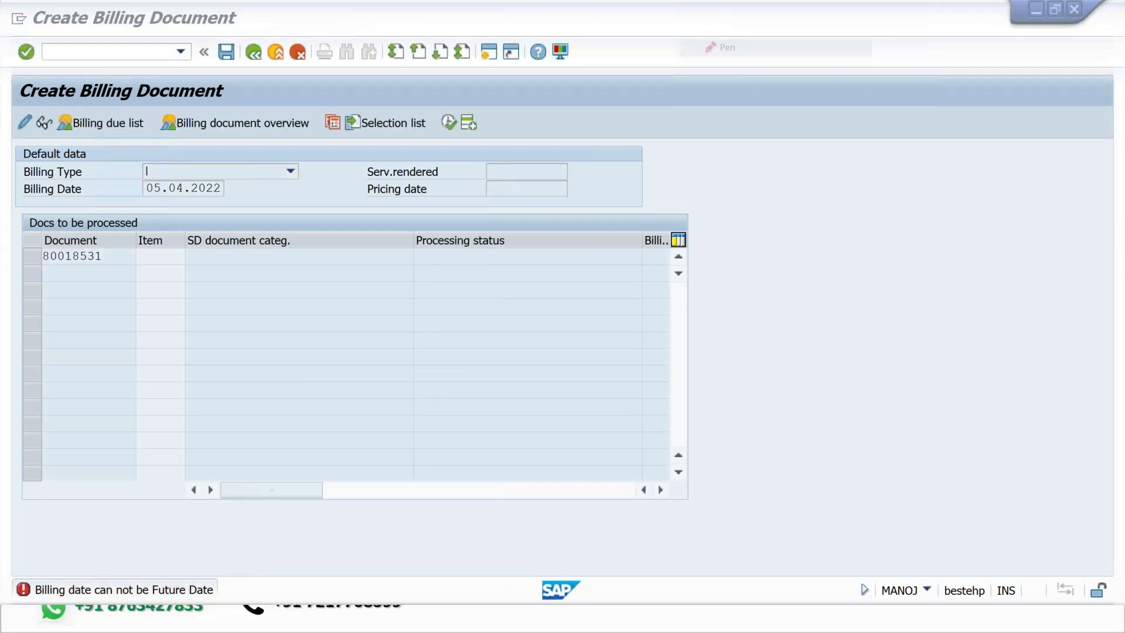
pyautogui.moveTo(205, 560)
pyautogui.mouseDown()
pyautogui.moveTo(174, 546)
pyautogui.moveTo(47, 550)
pyautogui.moveTo(181, 624)
pyautogui.moveTo(148, 535)
pyautogui.mouseUp()
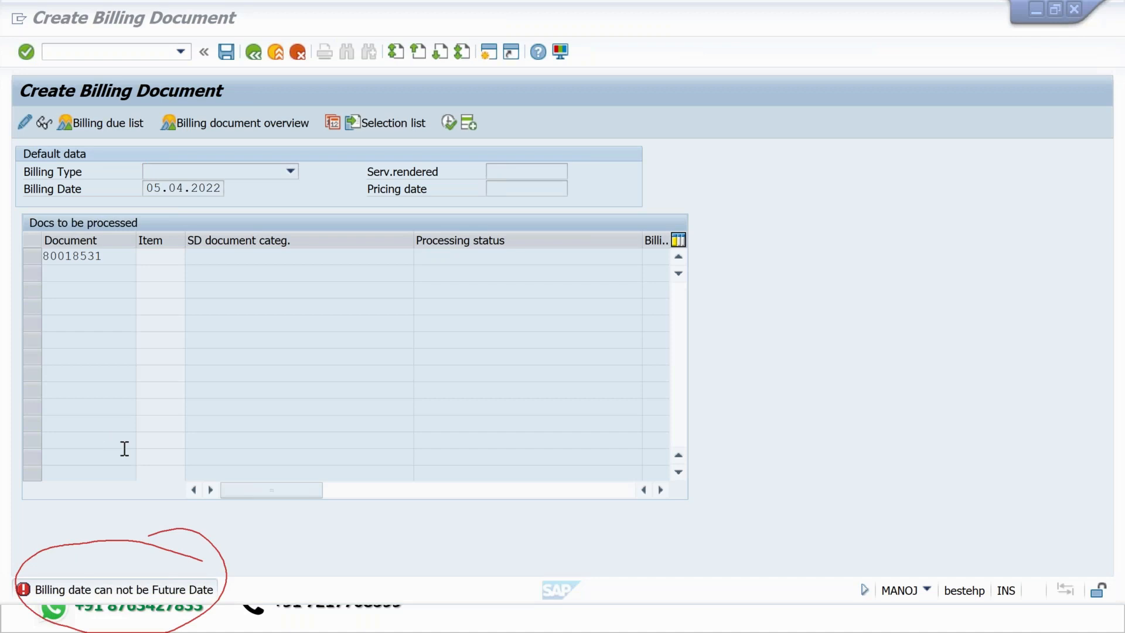
pyautogui.click(174, 388)
pyautogui.rightClick(174, 389)
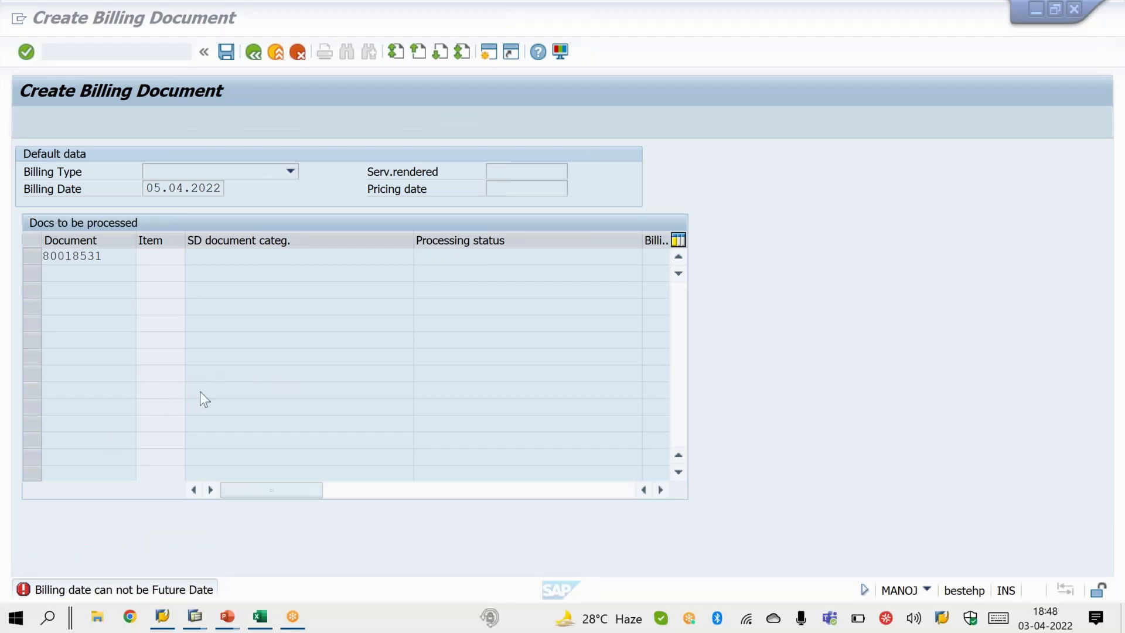
# Step: Switch to the PowerPoint slide show and advance the annotated Future Date slide
pyautogui.click(210, 396)
pyautogui.moveTo(227, 616)
pyautogui.click(424, 564)
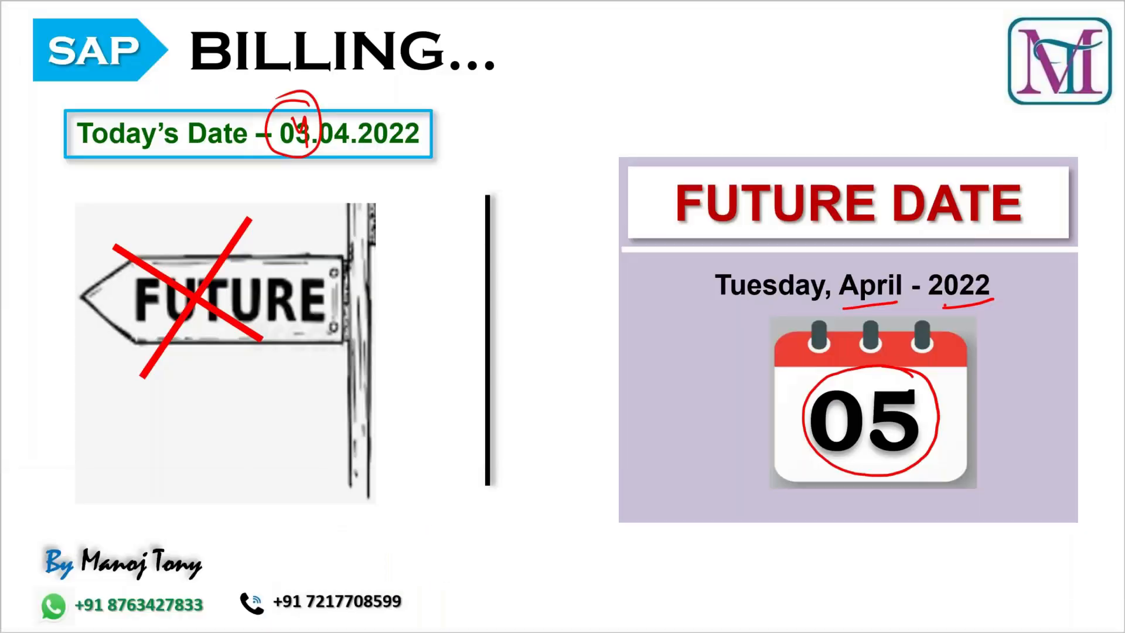
pyautogui.press('Right')
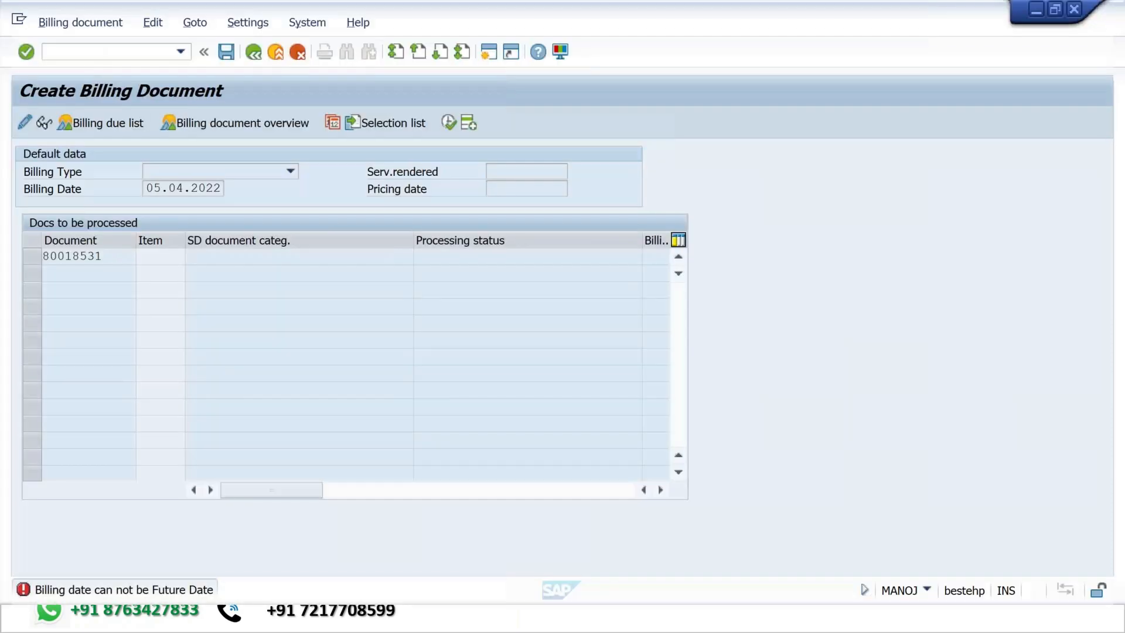
# Step: Restart VF01 for the same delivery with the billing date left blank, check the proposed billing date and save the F2 invoice
pyautogui.click(140, 54)
pyautogui.write('/nvf01')
pyautogui.press('Return')
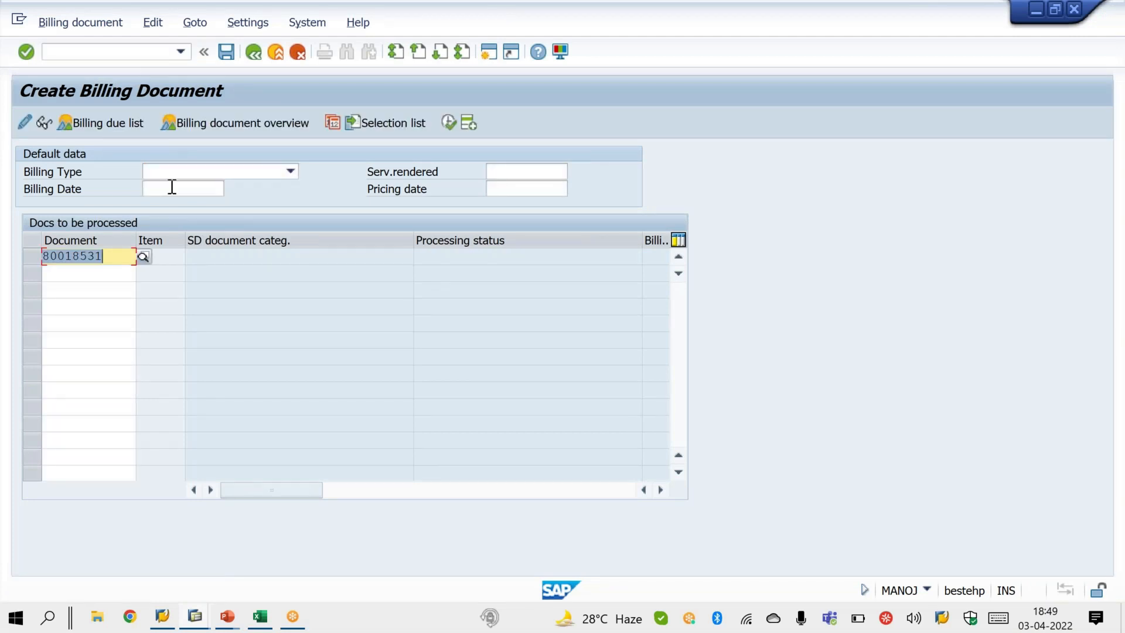
pyautogui.press('Return')
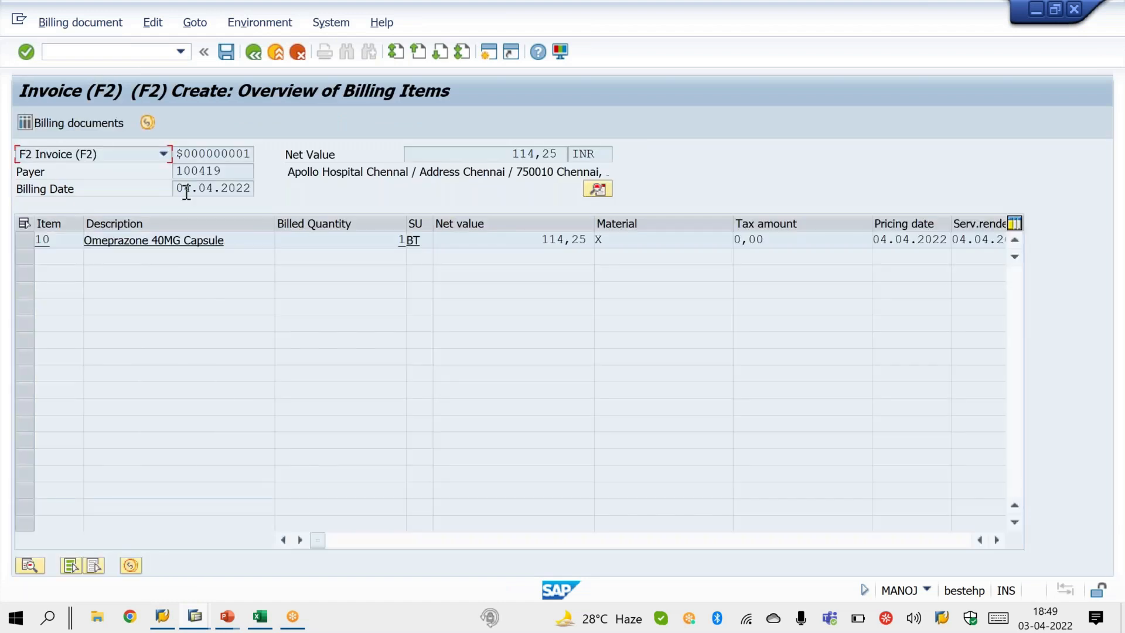
pyautogui.moveTo(175, 188); pyautogui.dragTo(253, 188)
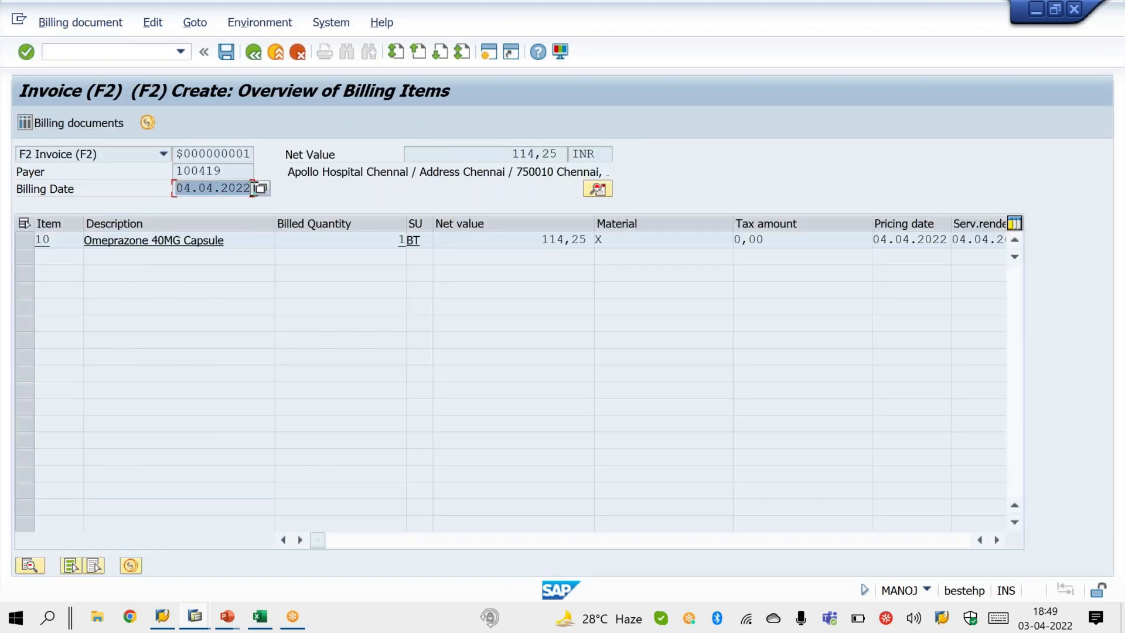
pyautogui.click(226, 52)
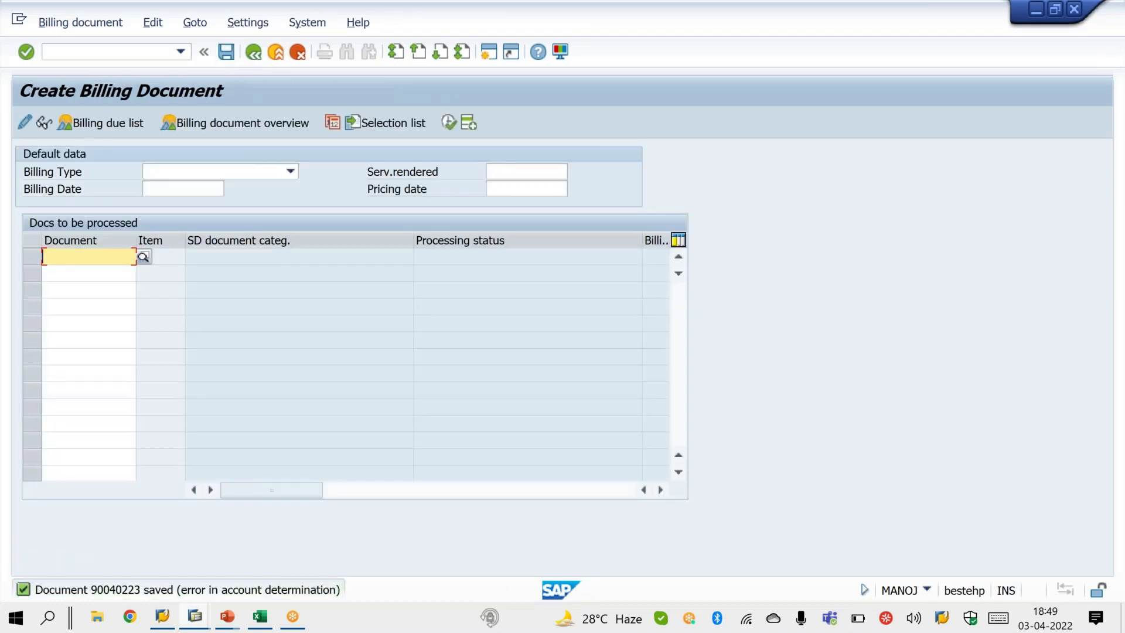
# Step: Switch back to the PowerPoint slide show and advance past the How to Explain slide to the Answers slide
pyautogui.hotkey('alt', 'Tab')
pyautogui.click(530, 330)
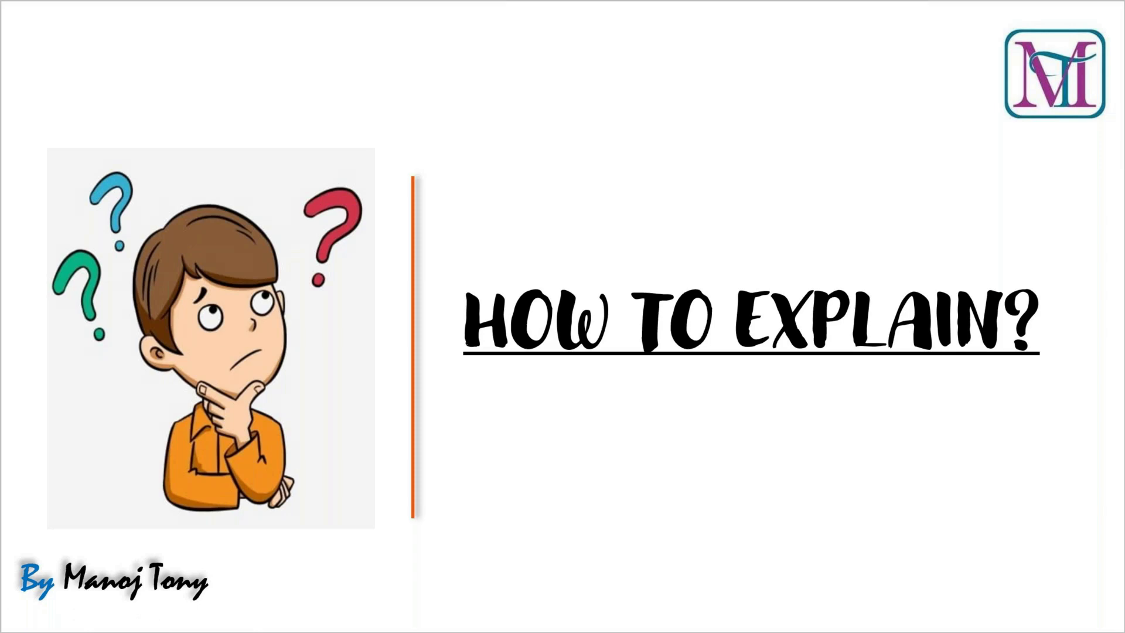
pyautogui.press('Right')
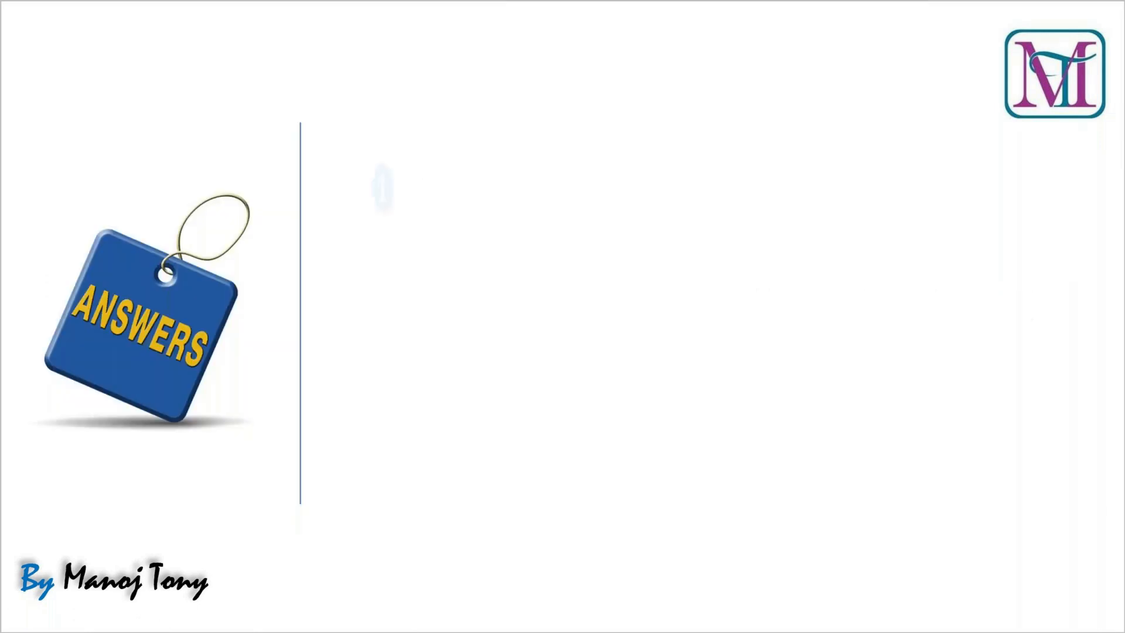